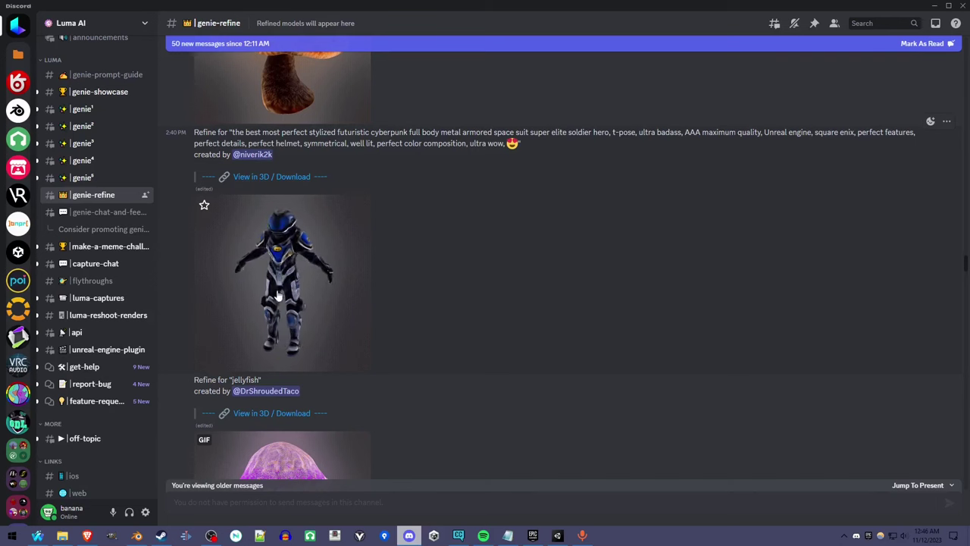
Step: Open the armored soldier's Genie page from #genie-refine and download the model as a .glb
scroll(372, 273, down, 13)
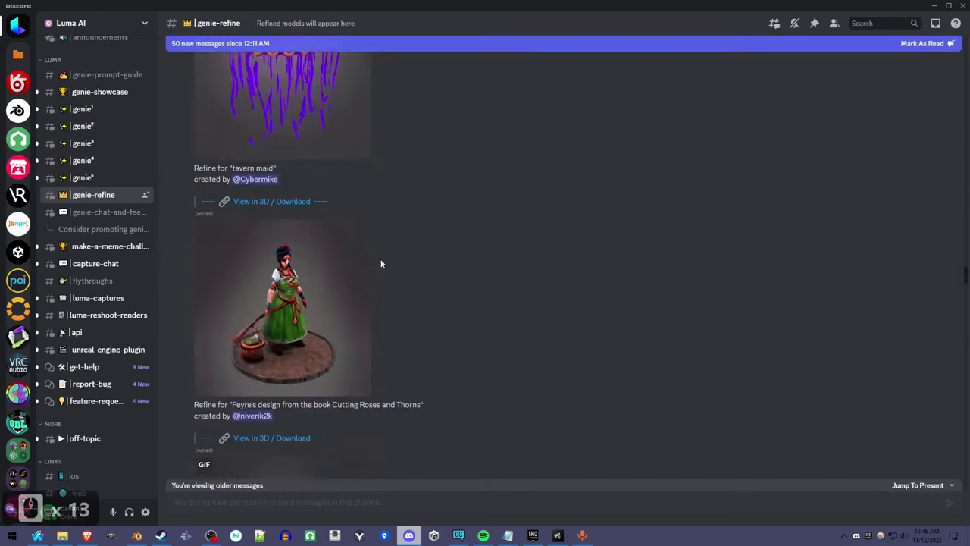
scroll(380, 263, down, 4)
scroll(358, 336, down, 6)
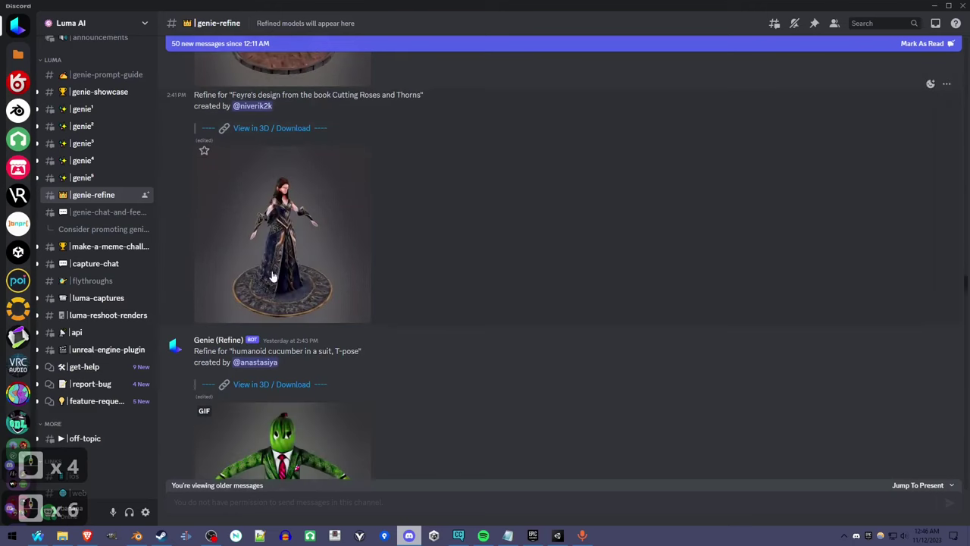
scroll(273, 276, down, 6)
scroll(388, 323, up, 9)
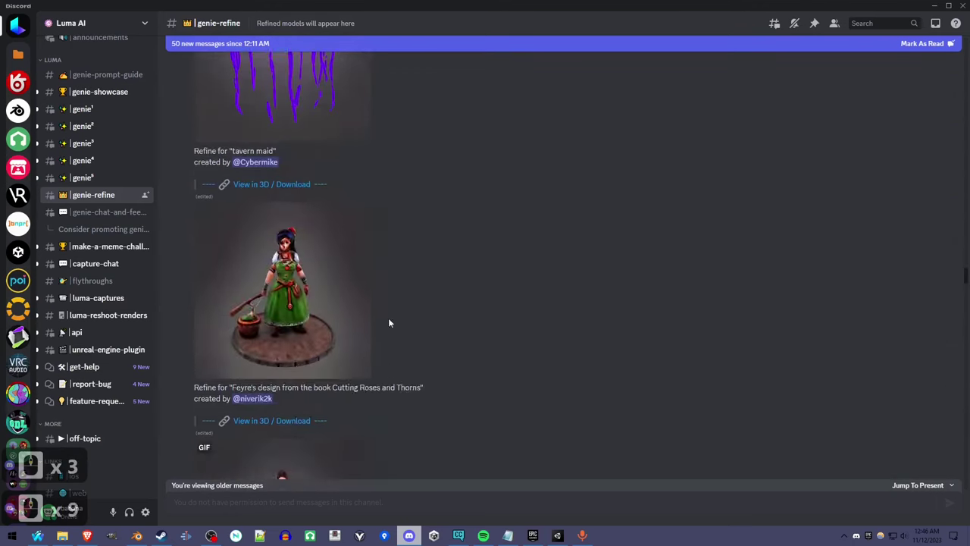
scroll(385, 321, up, 14)
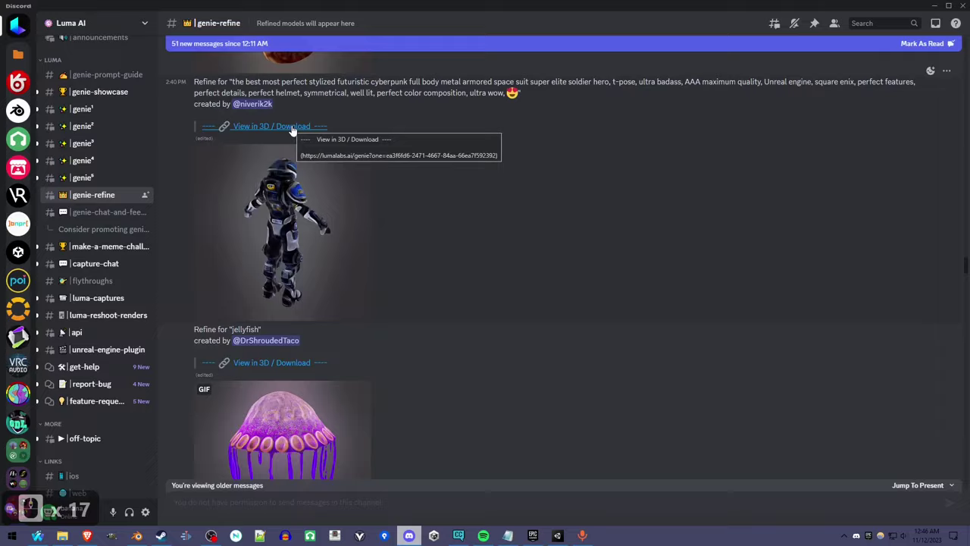
click(292, 128)
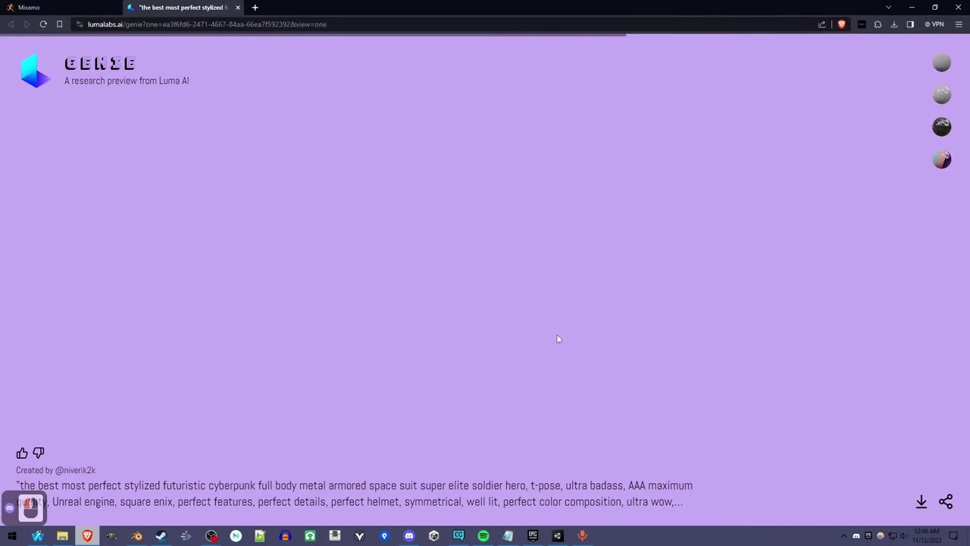
click(921, 502)
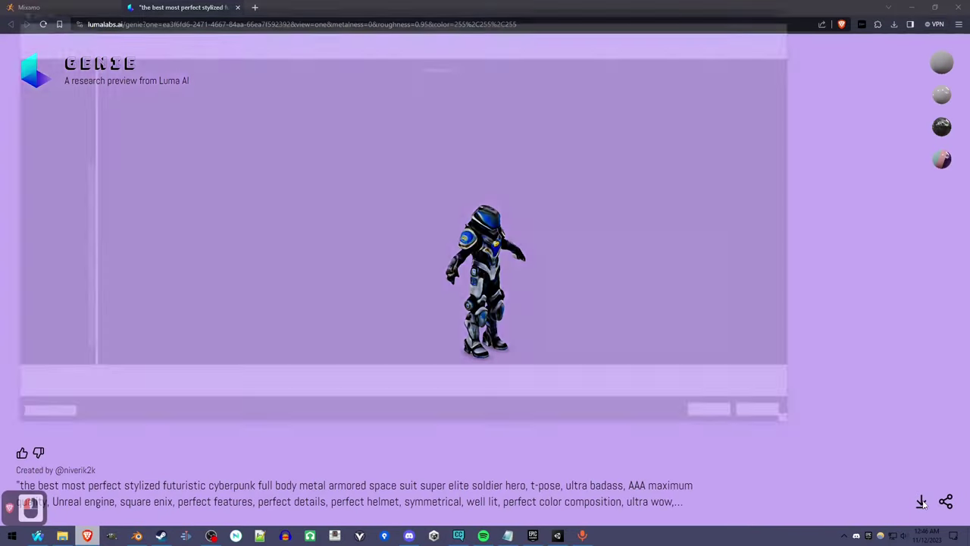
click(722, 417)
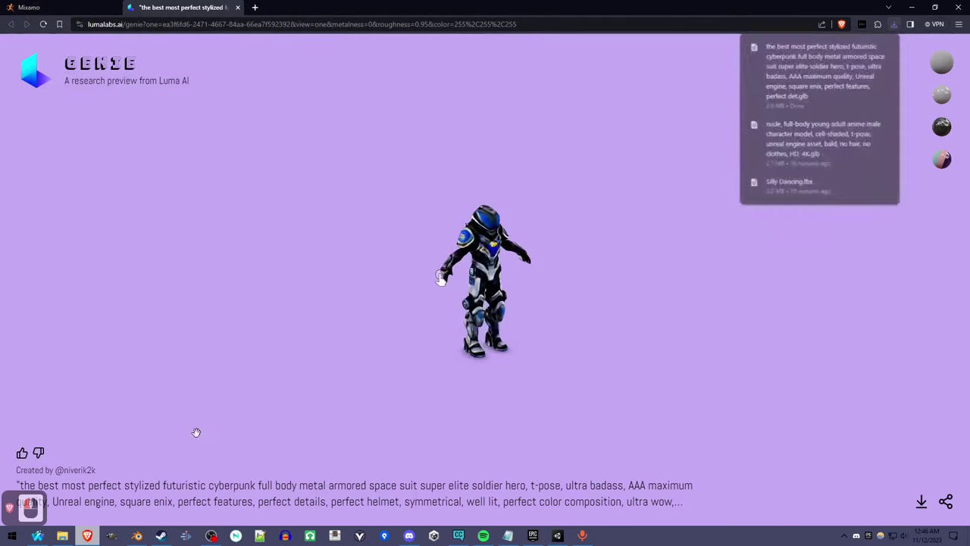
Step: Import the soldier .glb from Downloads into Blender through File > Import > glTF 2.0
click(138, 534)
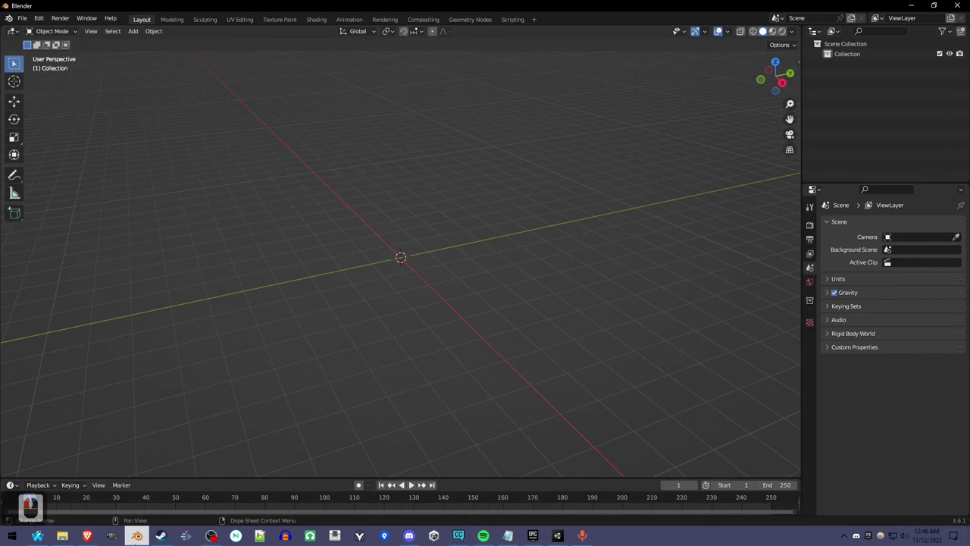
click(23, 18)
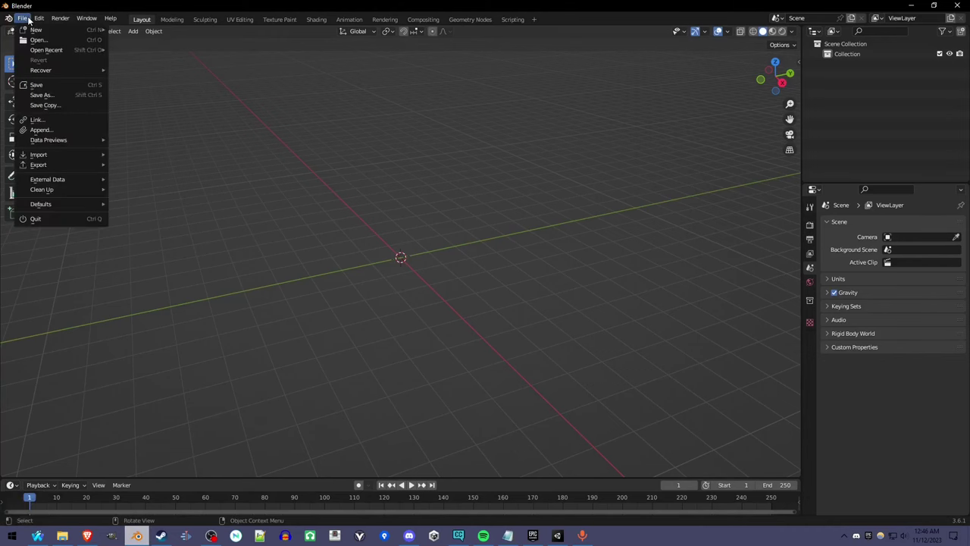
mouse_move(55, 155)
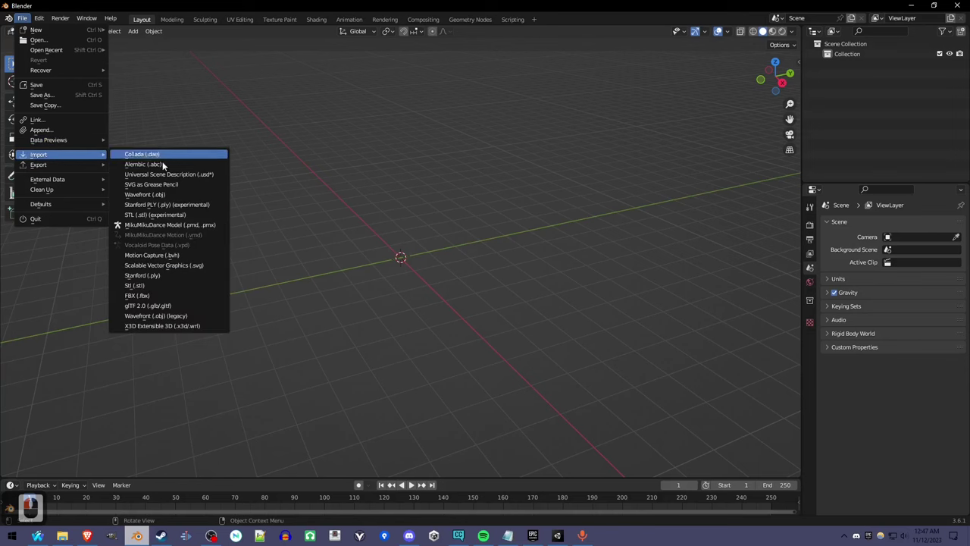
click(199, 306)
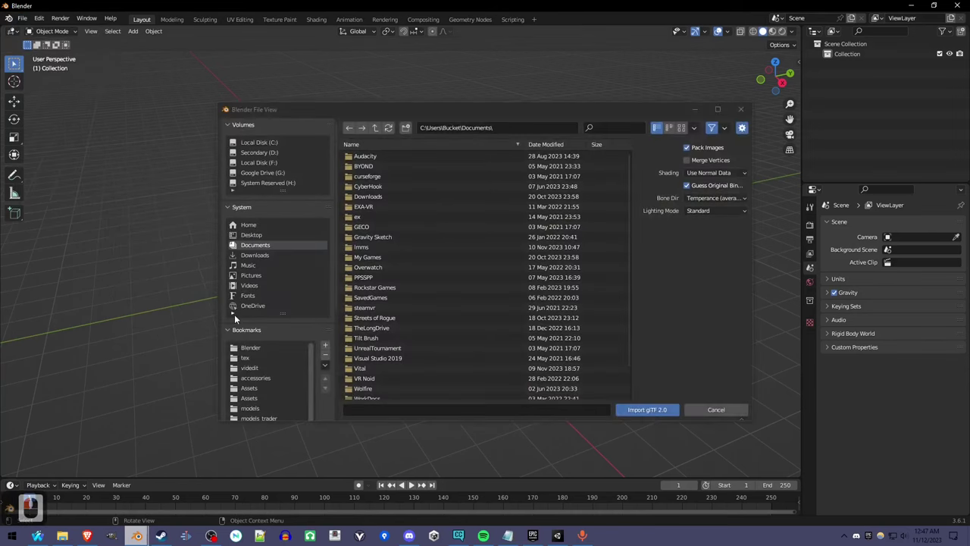
click(285, 259)
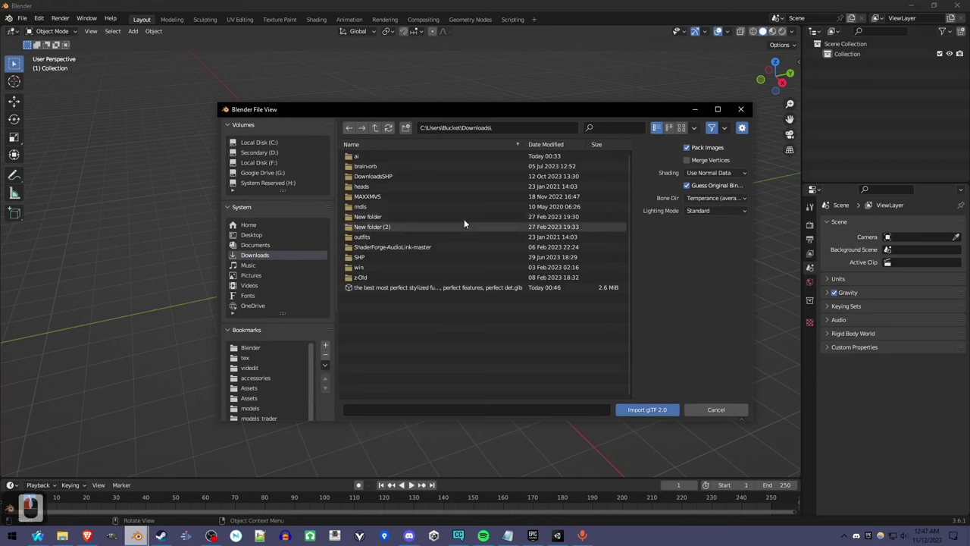
double_click(433, 288)
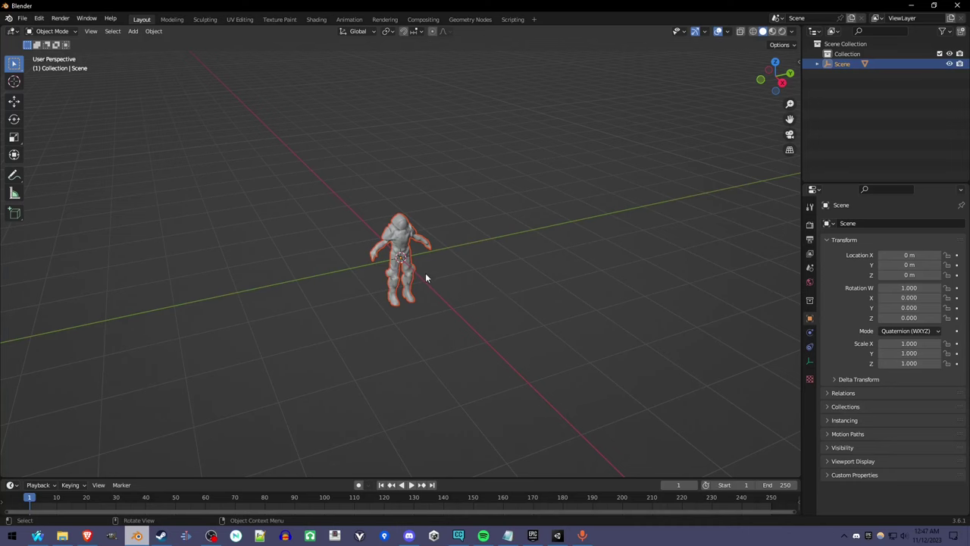
Step: Set the soldier's quaternion Rotation Z to -1 so it turns around
scroll(425, 272, up, 8)
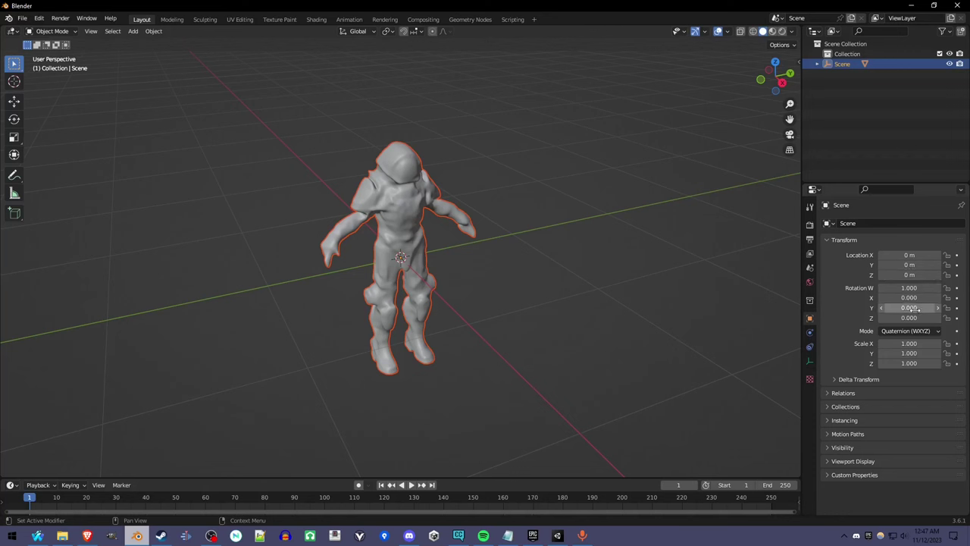
drag(909, 317, 871, 317)
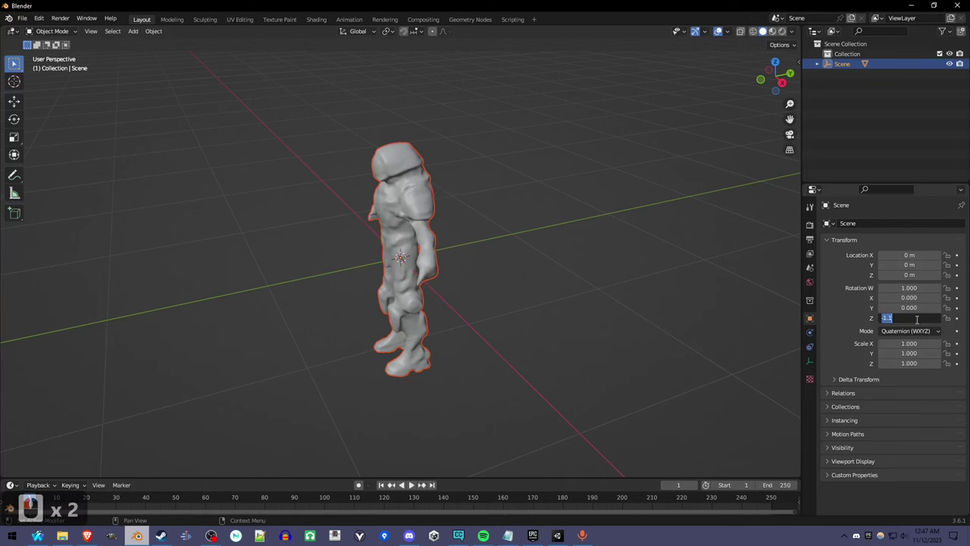
key(BackSpace)
text(-1)
key(Return)
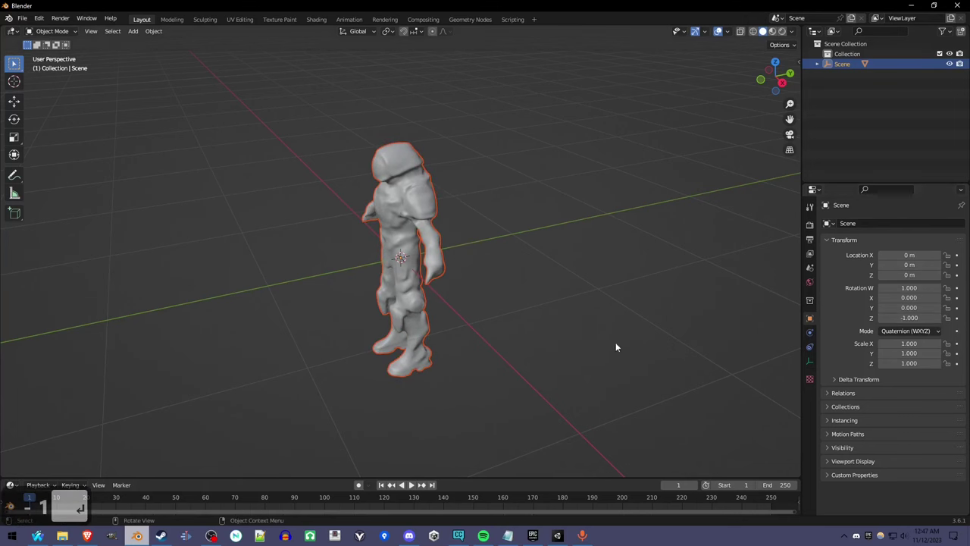
Step: Orbit around the character, then snap to Front Orthographic view
middle_drag(424, 303, 494, 279)
middle_drag(629, 199, 730, 110)
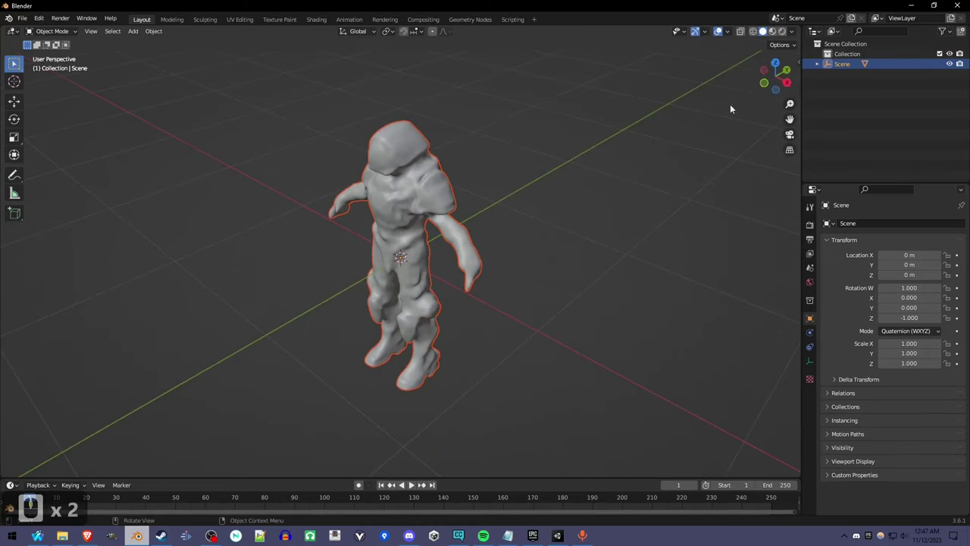
click(764, 83)
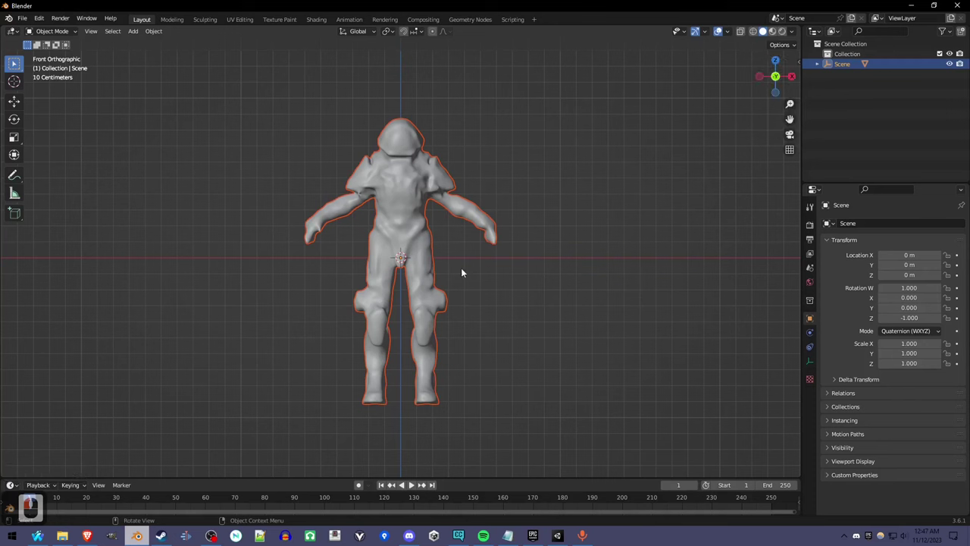
Step: Export the character as untitled.fbx to Downloads through File > Export > FBX
click(23, 18)
mouse_move(67, 161)
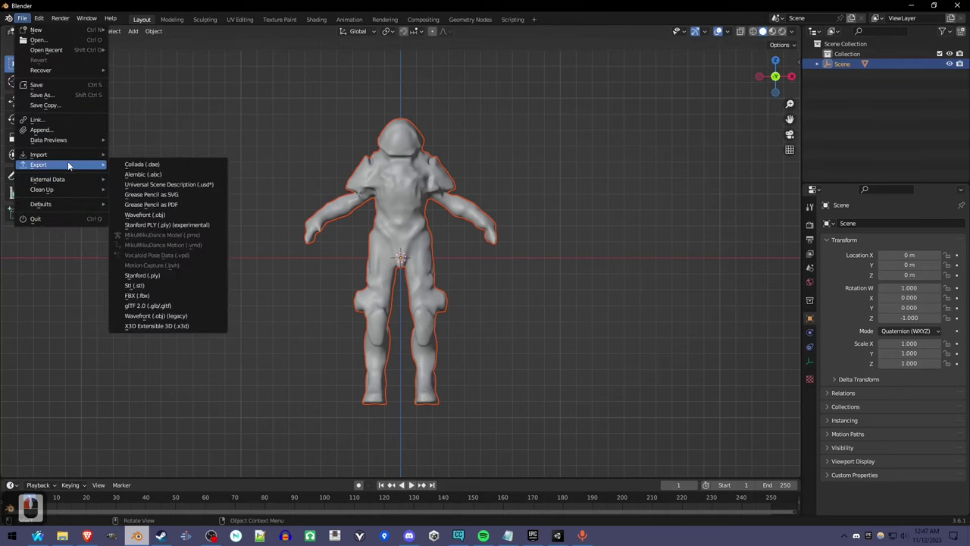
click(199, 300)
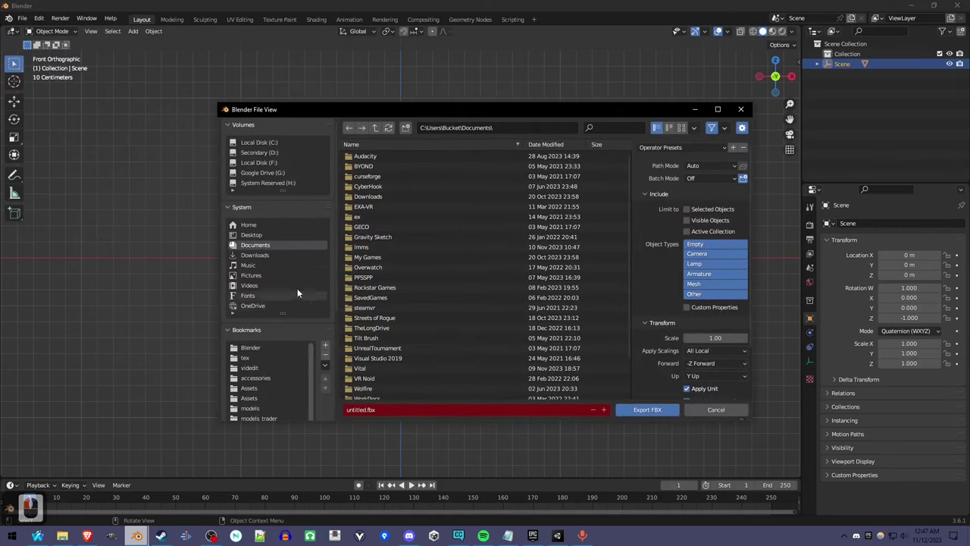
click(639, 410)
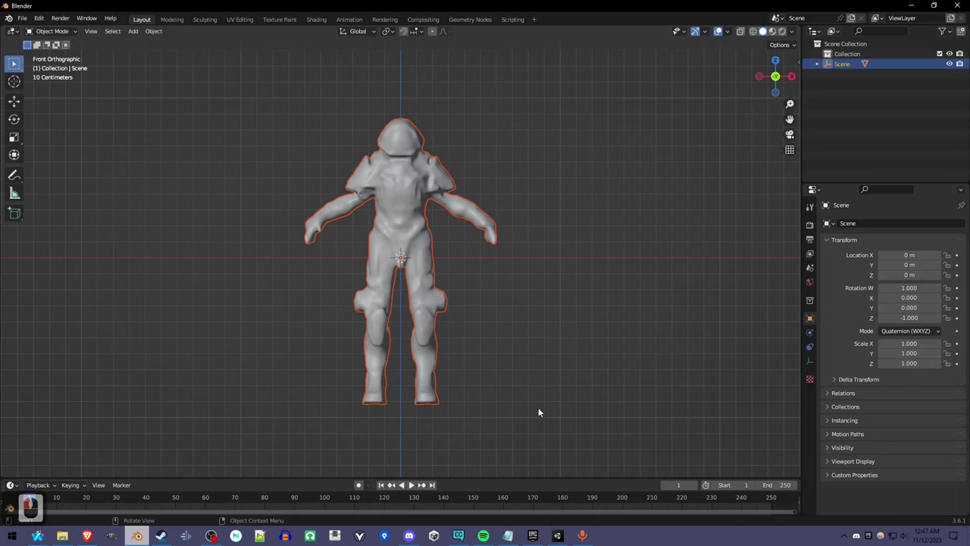
Step: Upload the soldier's untitled.fbx from Downloads to Mixamo's Auto-Rigger
click(87, 535)
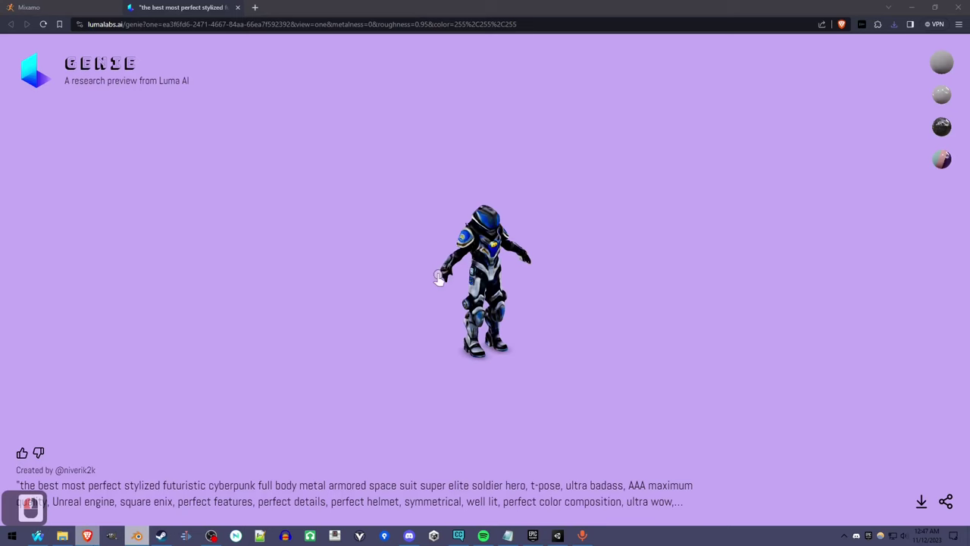
click(50, 6)
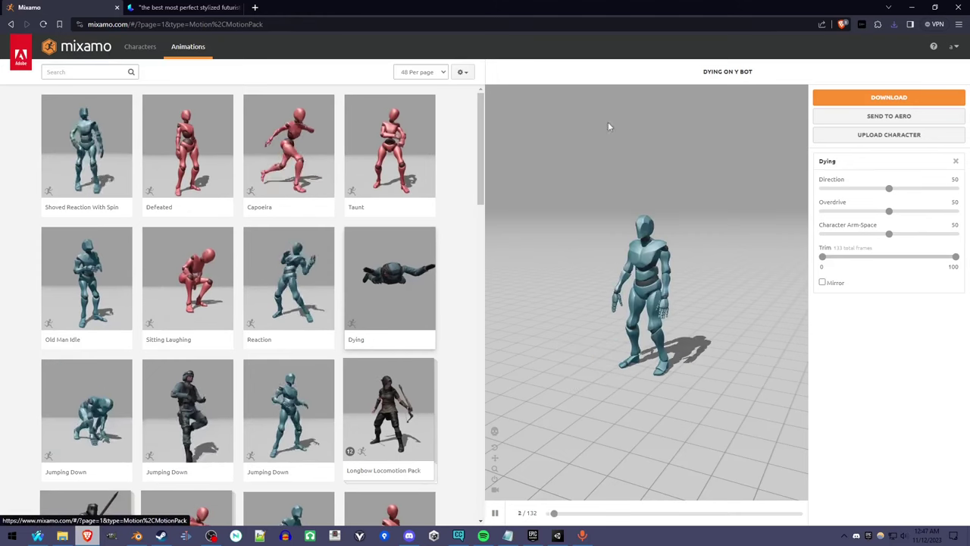
click(892, 138)
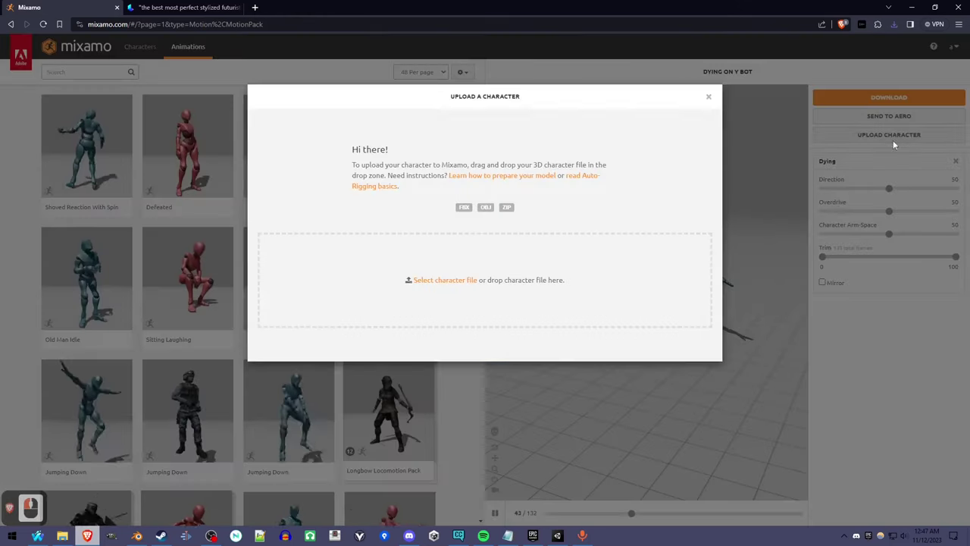
click(507, 330)
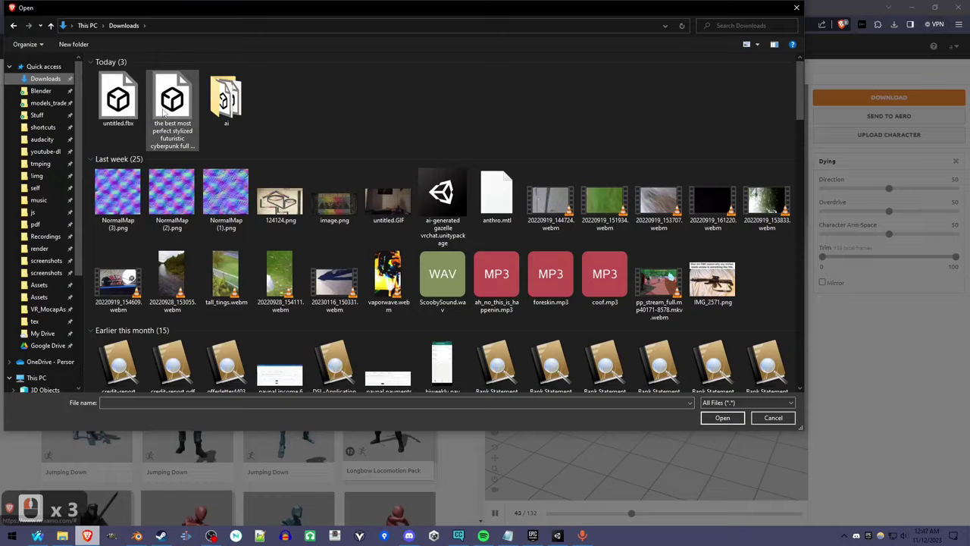
double_click(163, 112)
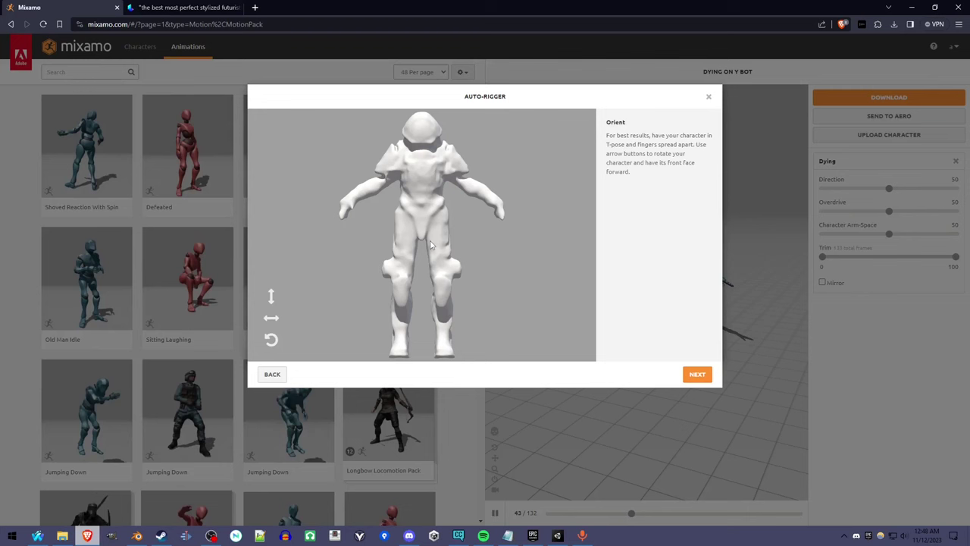
Step: Place the chin, wrist, elbow, knee and groin markers on the soldier's body
click(697, 374)
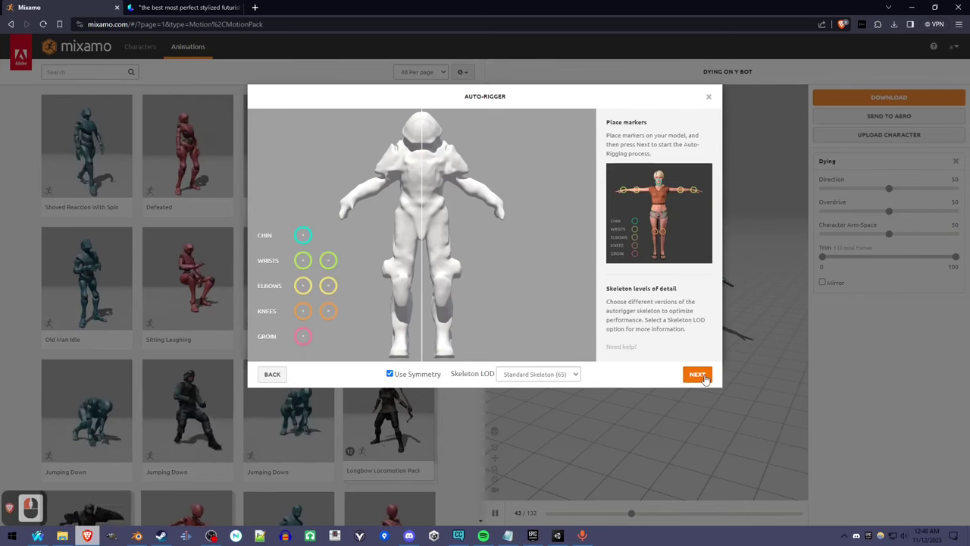
mouse_move(302, 237)
mouse_down()
mouse_move(397, 153)
mouse_move(422, 144)
mouse_up()
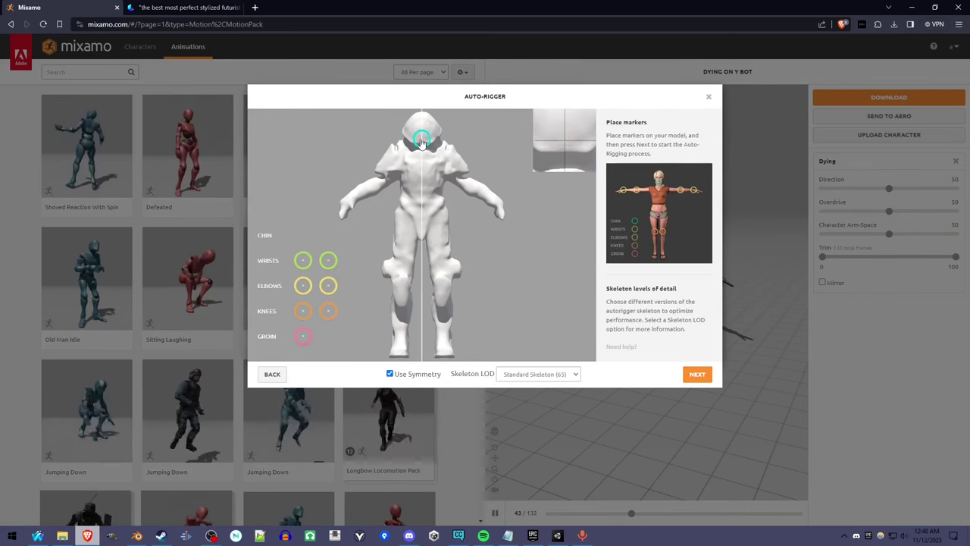
mouse_move(303, 259)
mouse_down()
mouse_move(331, 255)
mouse_move(361, 195)
mouse_up()
drag(327, 285, 376, 184)
drag(303, 314, 402, 280)
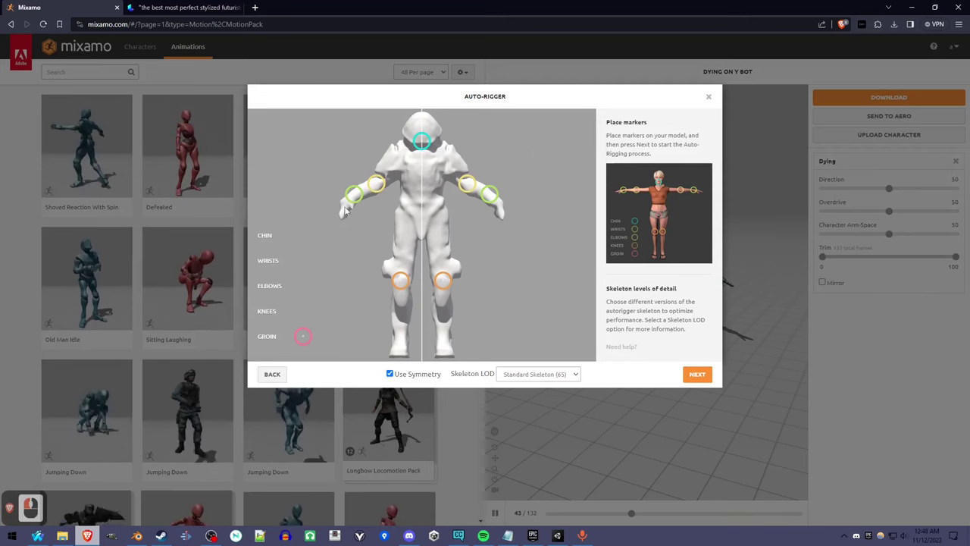
click(181, 7)
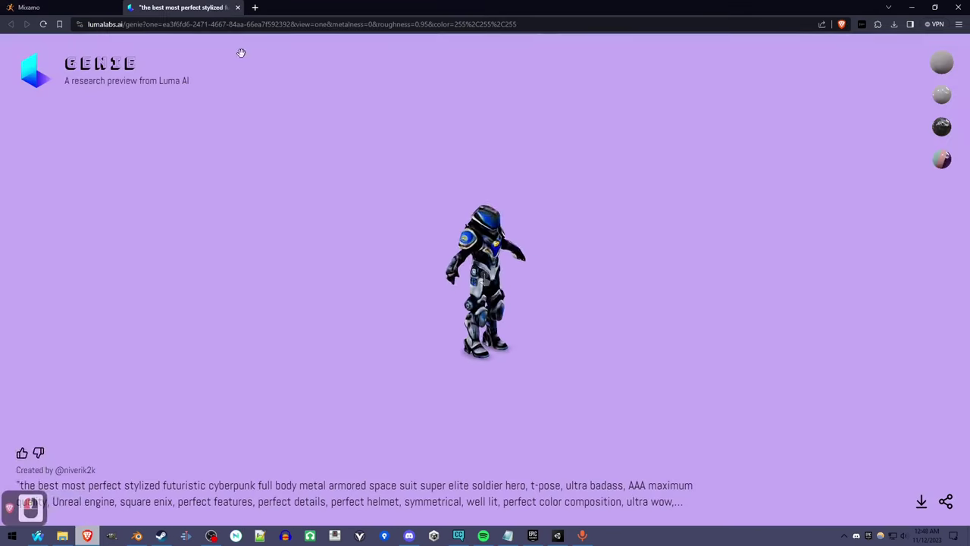
scroll(491, 285, up, 8)
drag(491, 284, 370, 266)
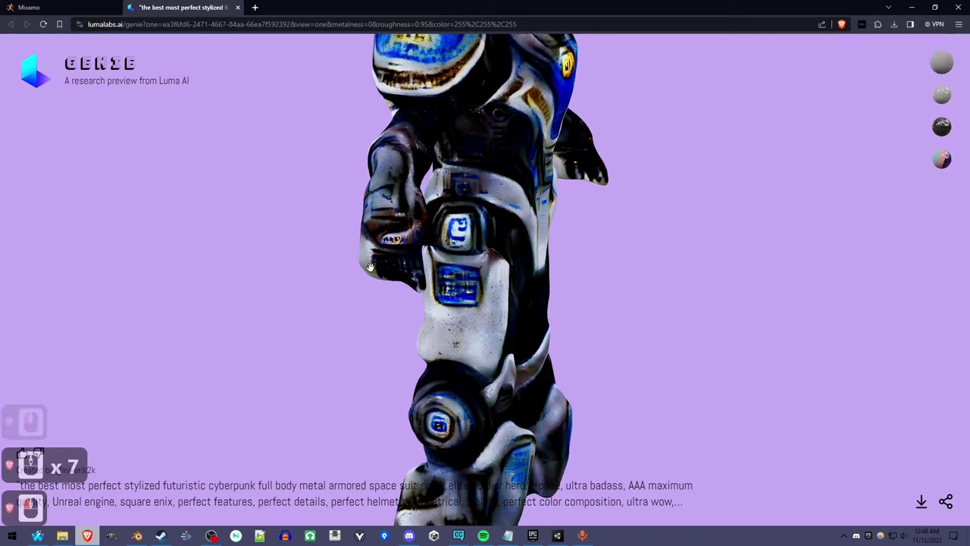
click(75, 7)
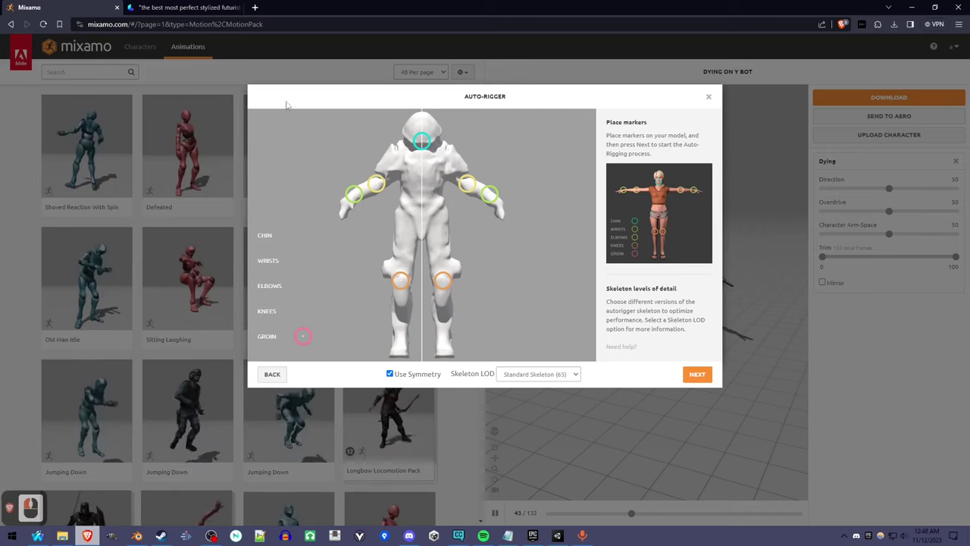
drag(302, 336, 422, 233)
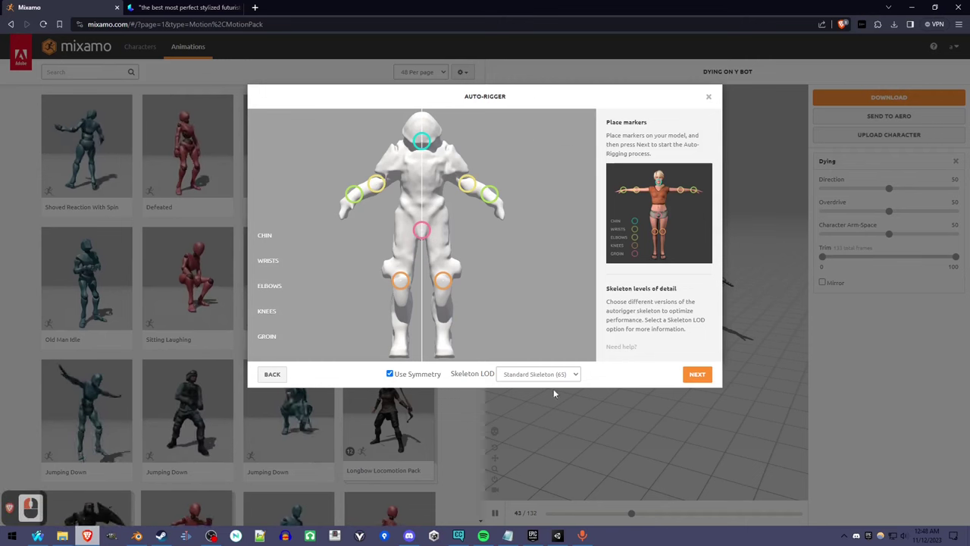
Step: Choose the 2 Chain Fingers (41) skeleton and start auto-rigging
click(555, 374)
click(561, 402)
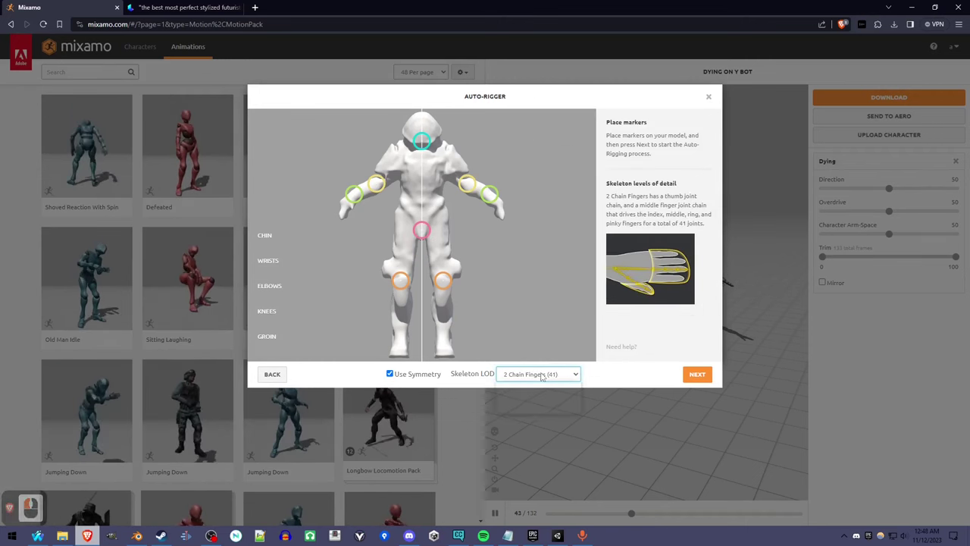
click(549, 409)
click(557, 375)
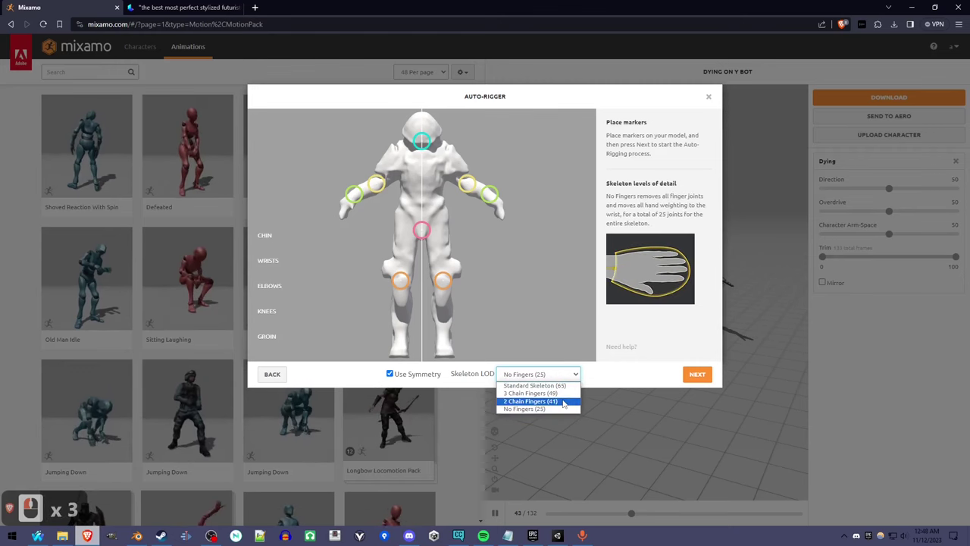
click(563, 402)
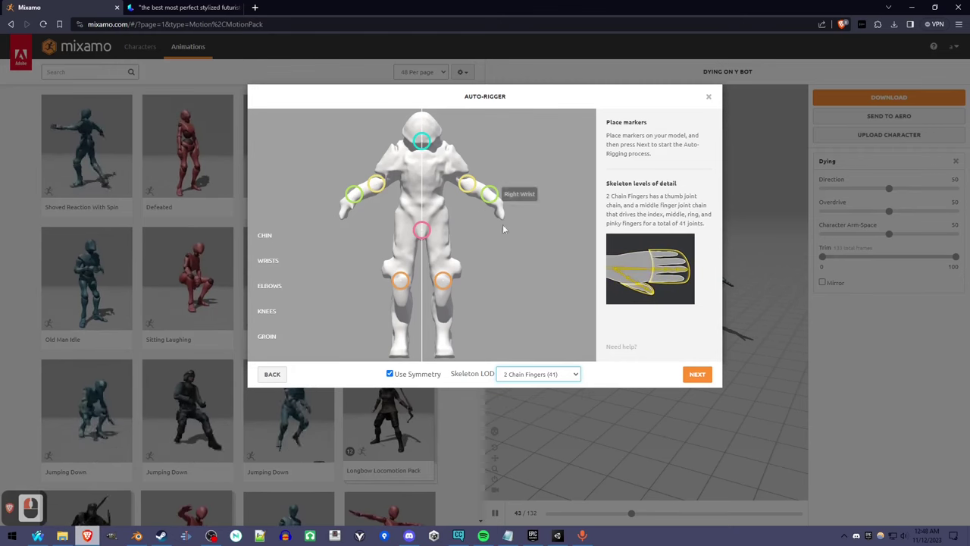
click(697, 379)
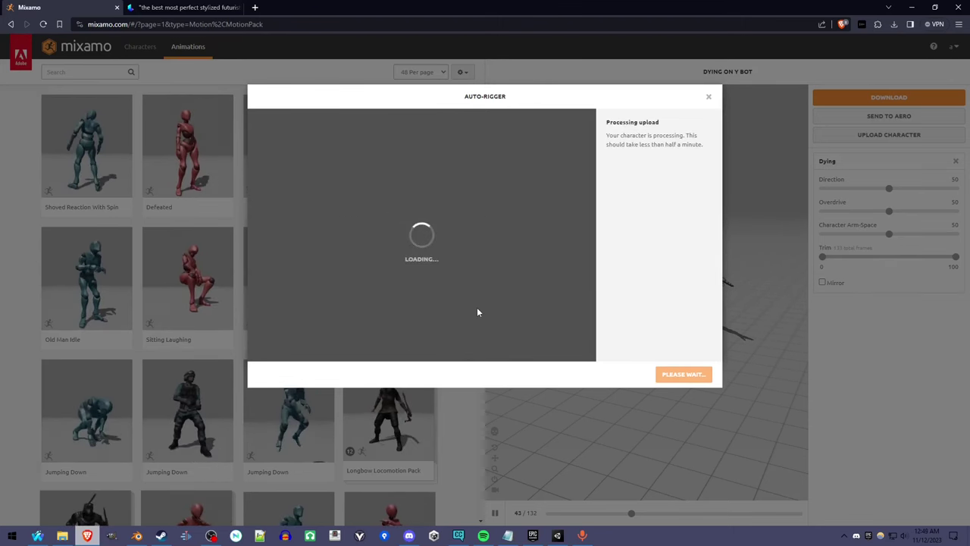
Step: Orbit the rigged soldier preview to check it, then confirm the rig
drag(489, 259, 437, 239)
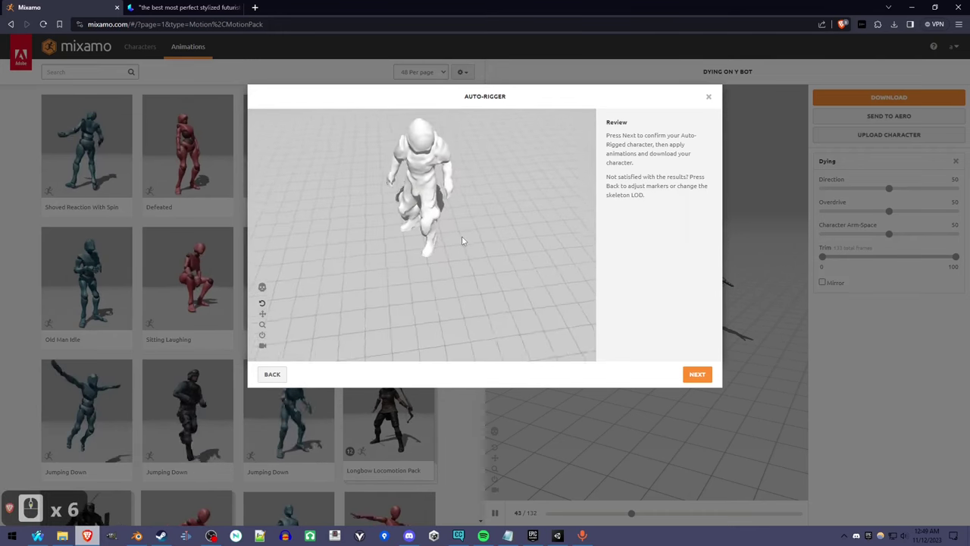
click(690, 375)
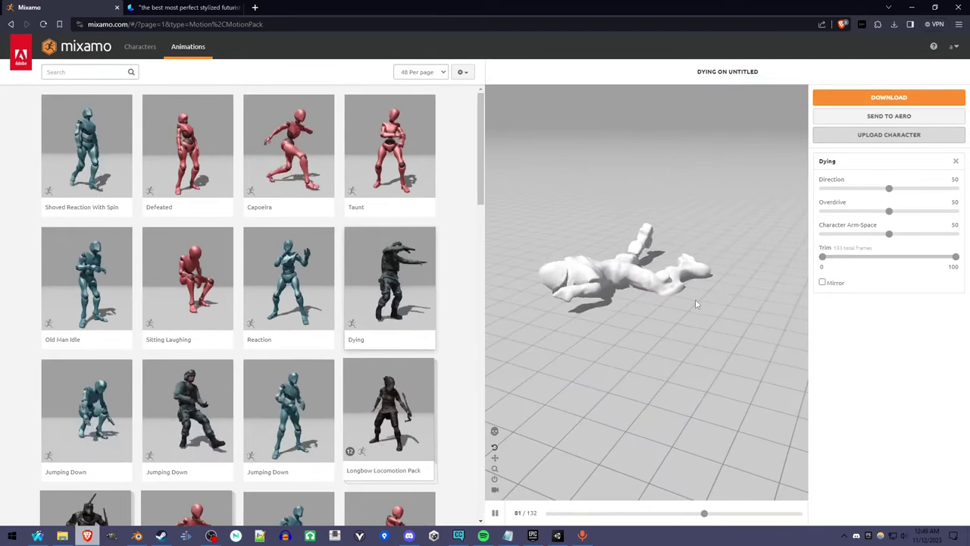
Step: Download the rig as Dying.fbx (FBX Binary, With Skin, 30 fps), then switch to Unity
click(845, 98)
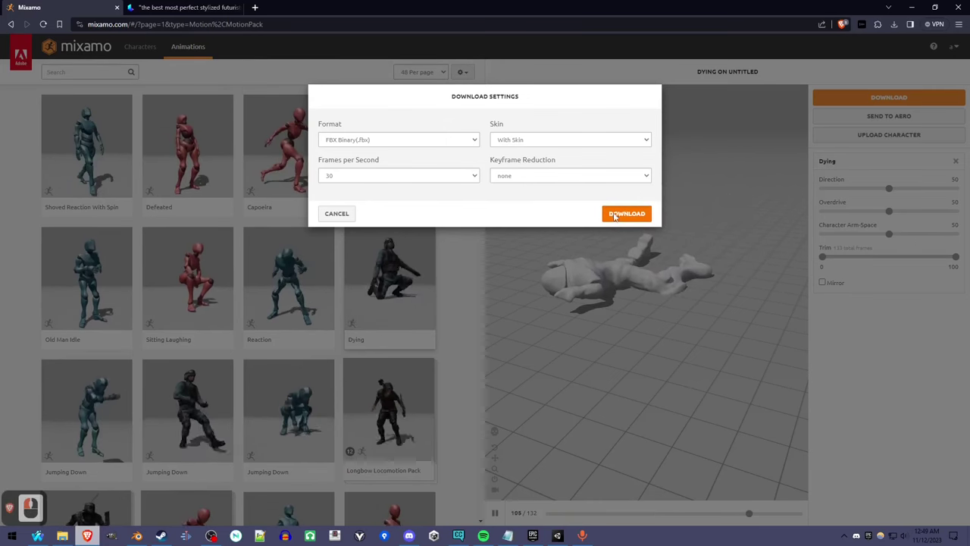
click(614, 214)
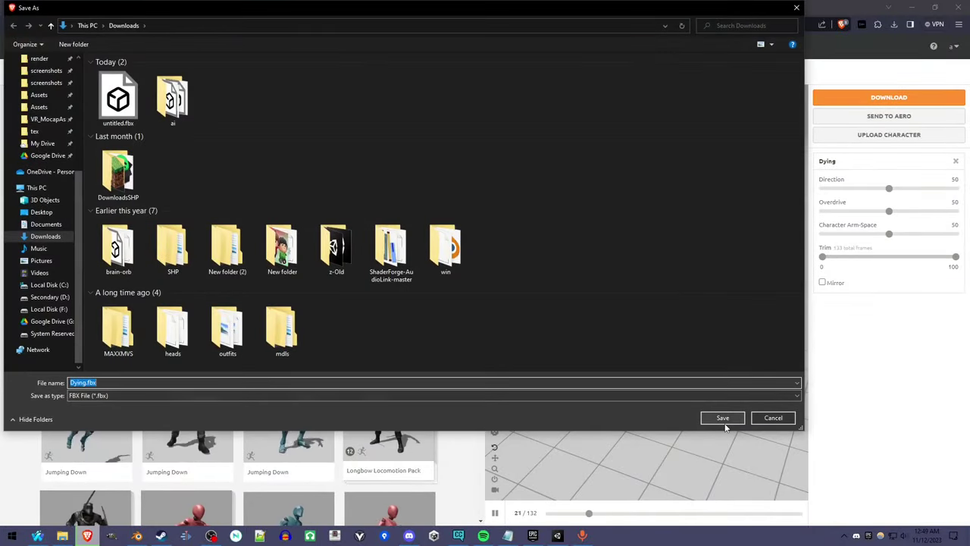
click(724, 422)
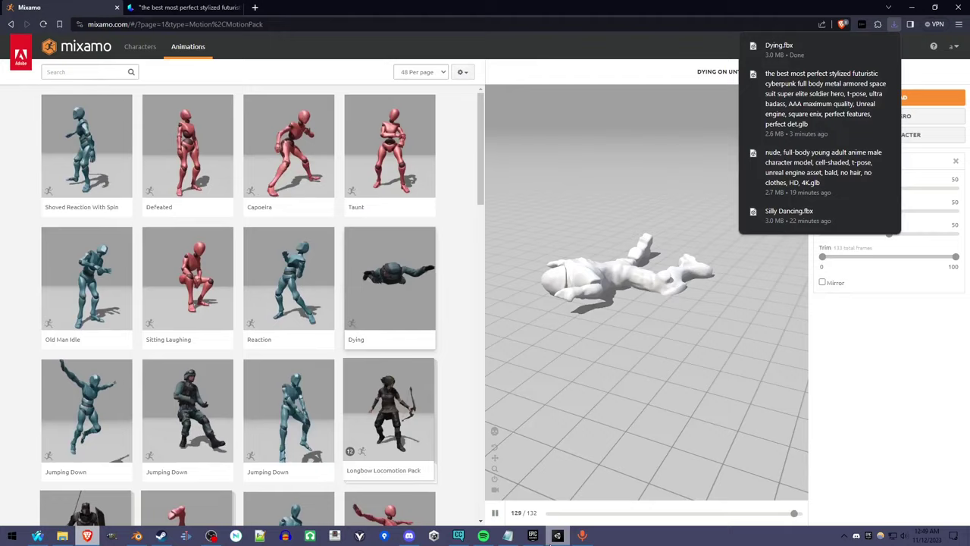
click(550, 541)
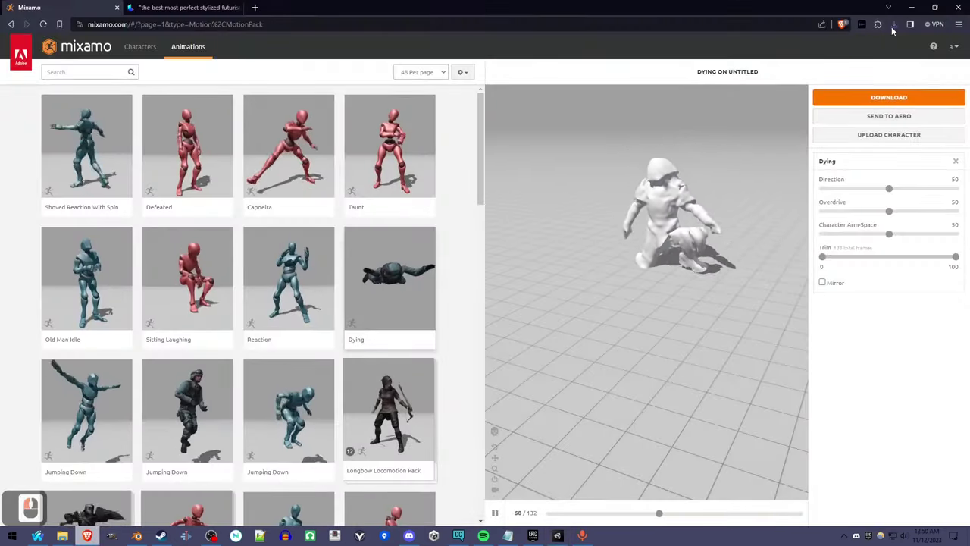
click(893, 25)
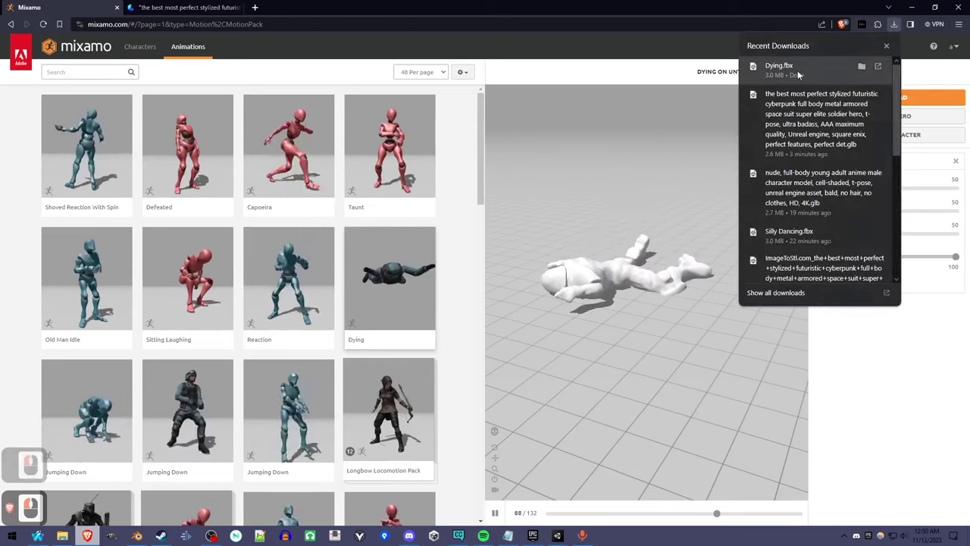
click(557, 536)
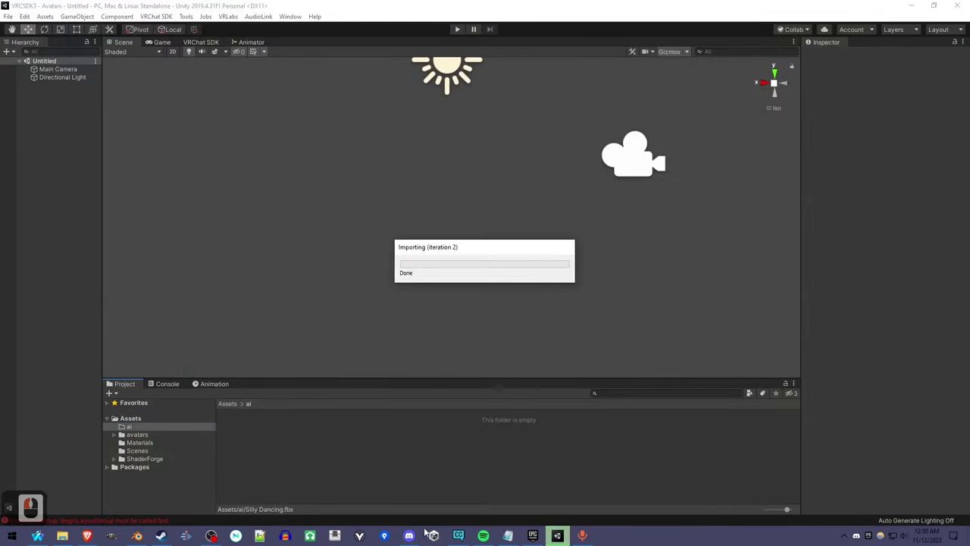
Step: Drag the Dying asset from the ai folder into the Scene view
mouse_move(459, 536)
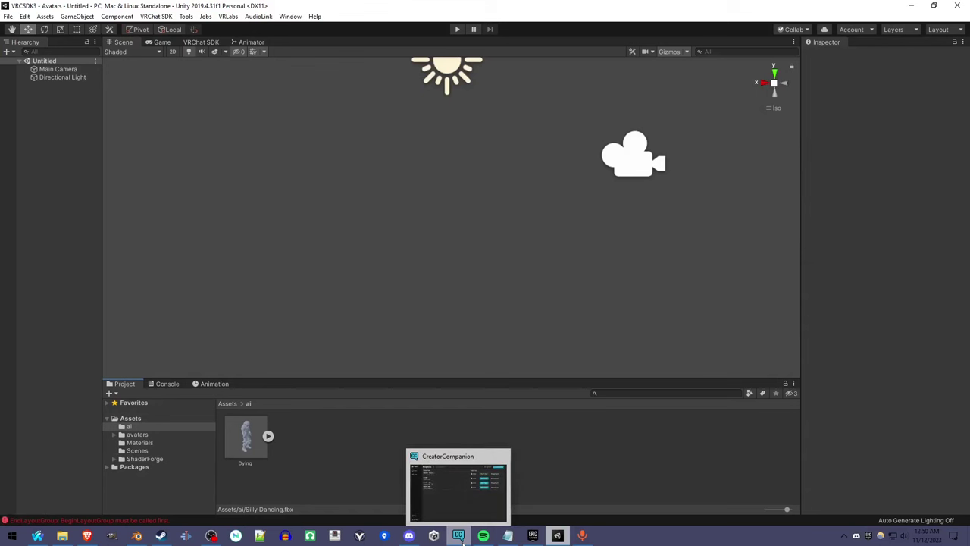
click(246, 449)
drag(252, 444, 107, 298)
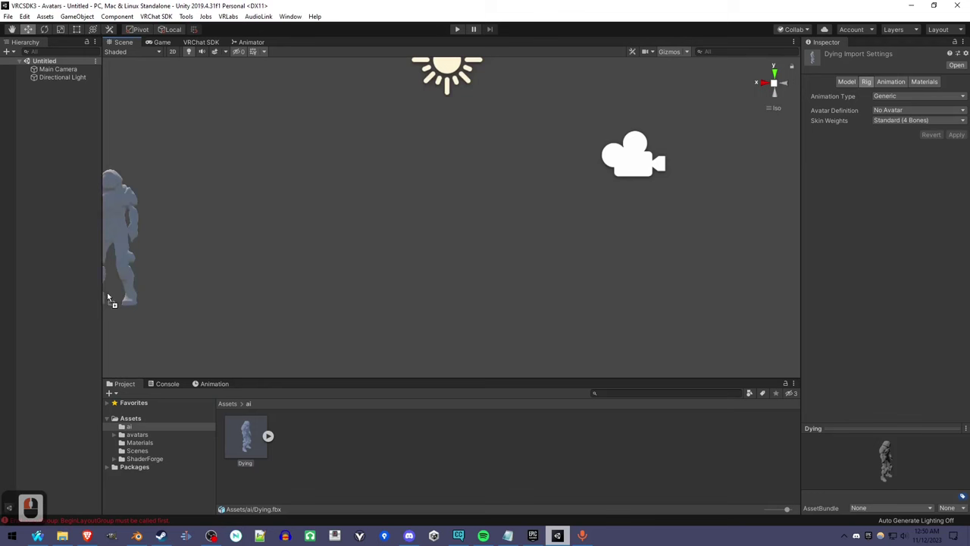
drag(89, 196, 379, 238)
scroll(379, 238, up, 7)
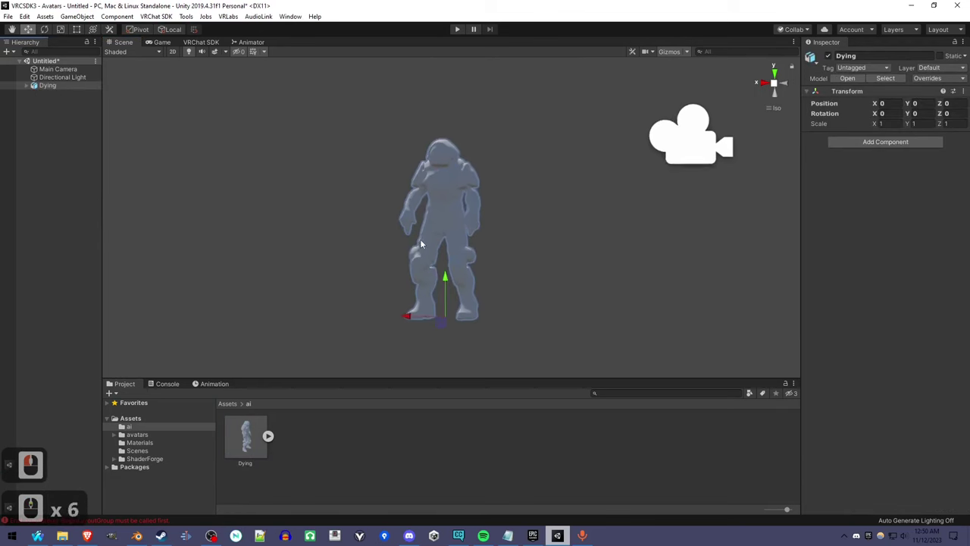
right_drag(492, 258, 505, 314)
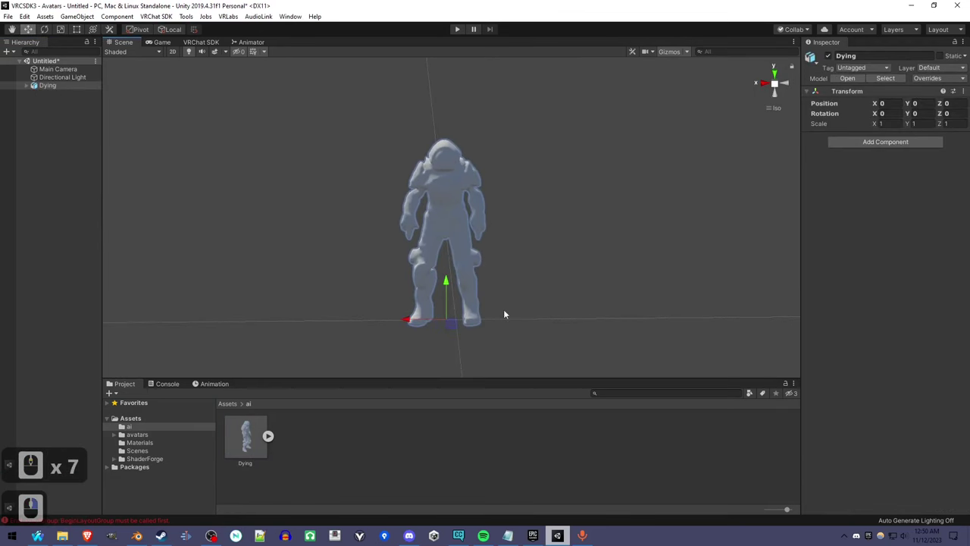
Step: Set the Dying model's Animation Type to Humanoid and apply it
click(245, 437)
click(901, 96)
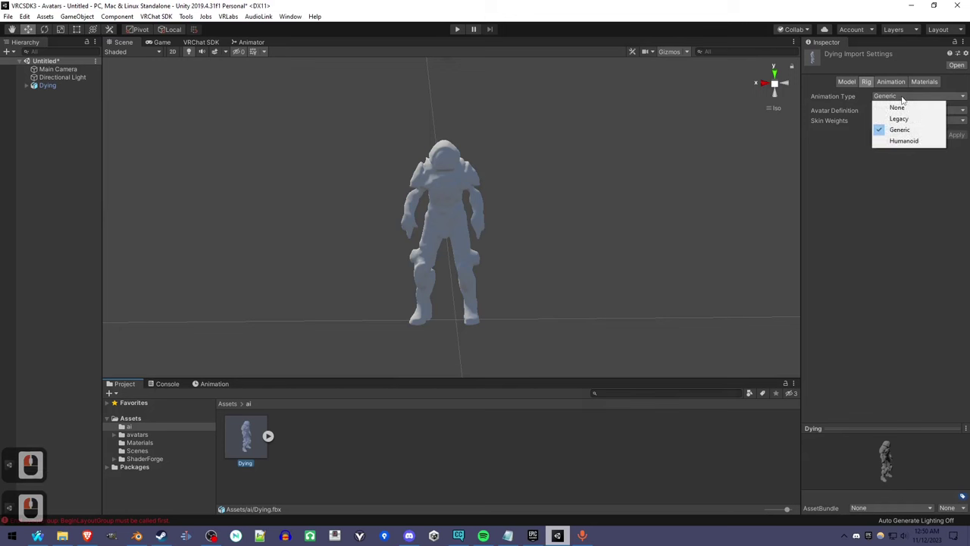
click(900, 141)
click(954, 175)
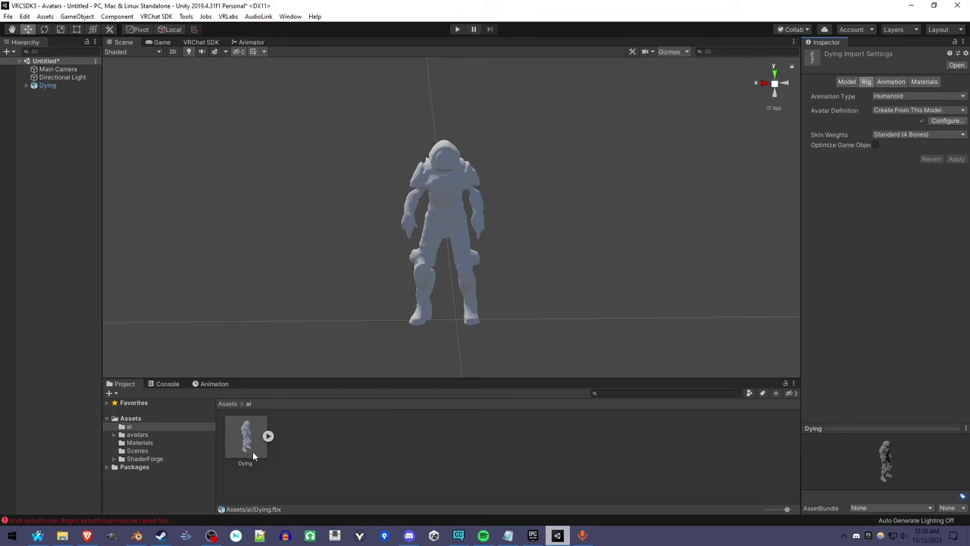
Step: Add a VRC Avatar Descriptor component to the Dying object
click(61, 86)
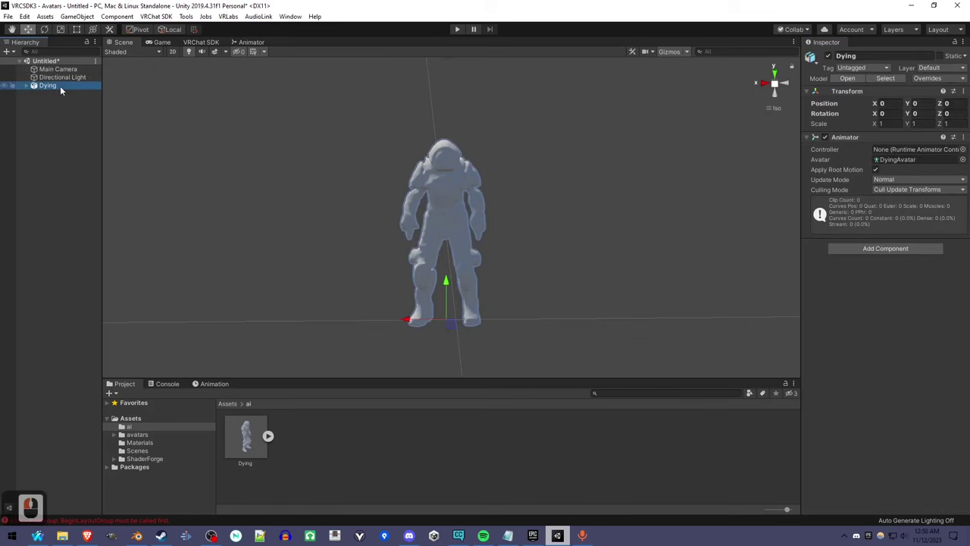
click(900, 250)
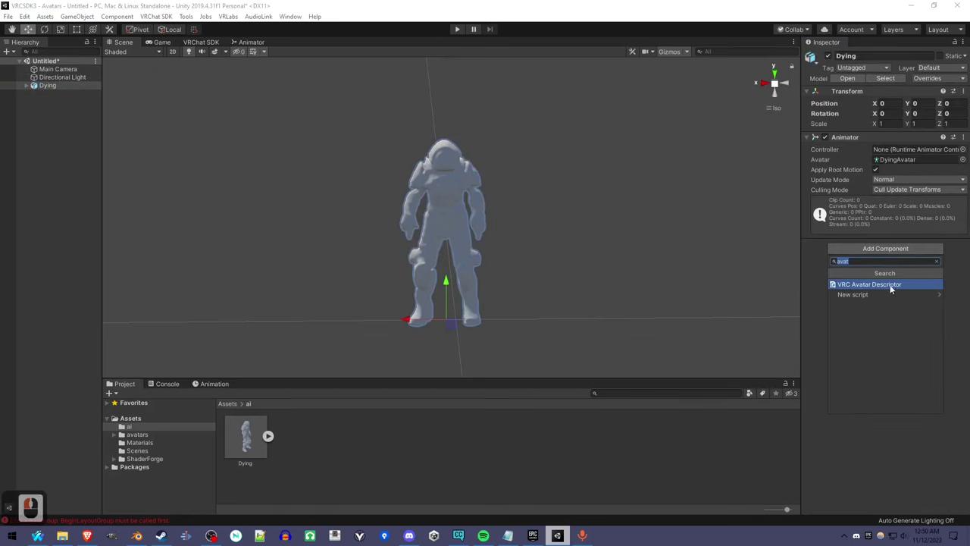
text(avat)
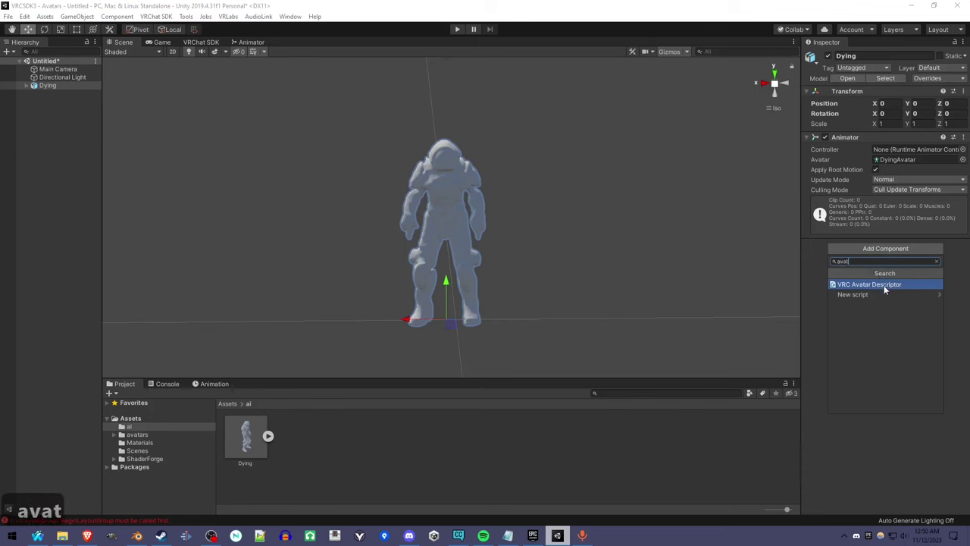
click(882, 283)
Step: Adjust the avatar's view position height, orbiting around the avatar to check it
alt+drag(652, 227, 397, 217)
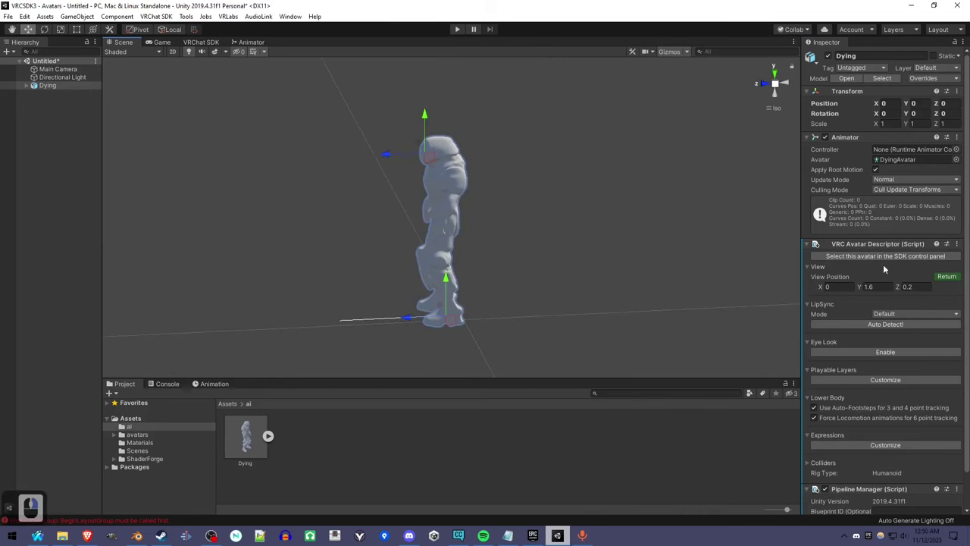
drag(427, 116, 429, 129)
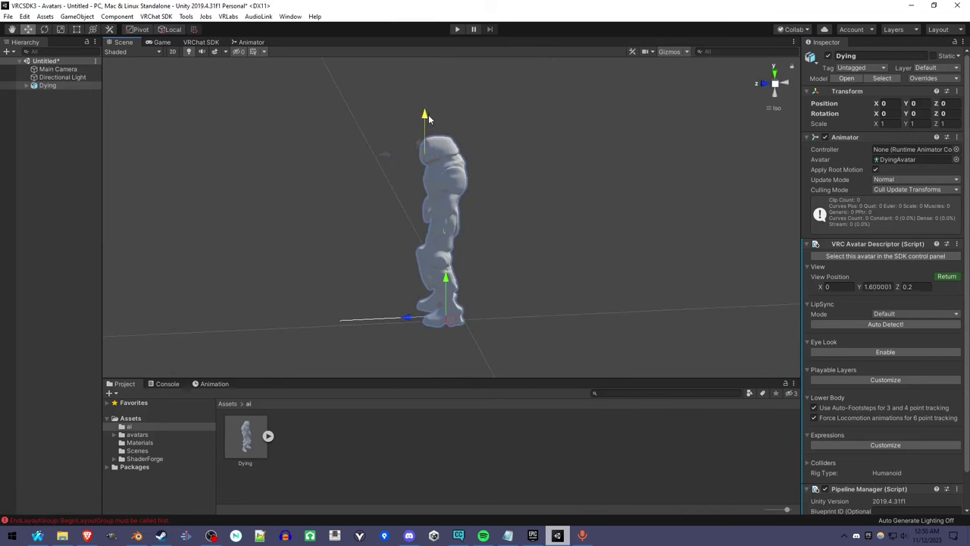
alt+drag(500, 219, 649, 245)
scroll(859, 326, down, 2)
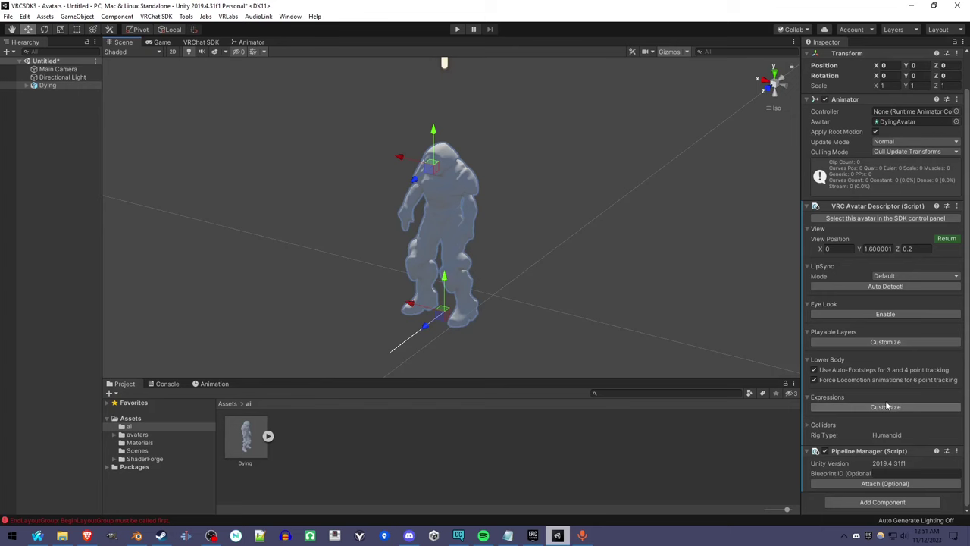
alt+drag(589, 316, 639, 264)
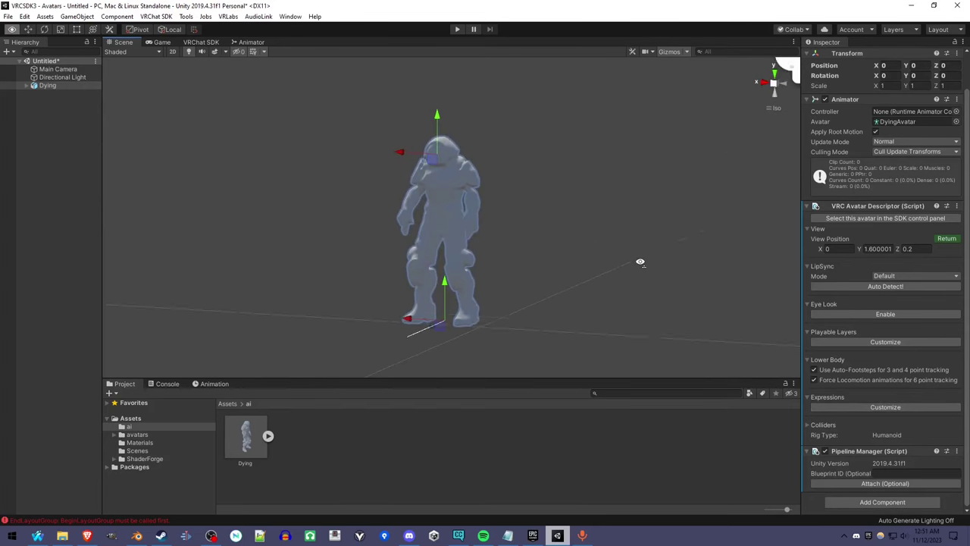
Step: In the VRChat SDK builder, auto-fix the meshes' Read/Write and blendshape normals import errors
click(202, 43)
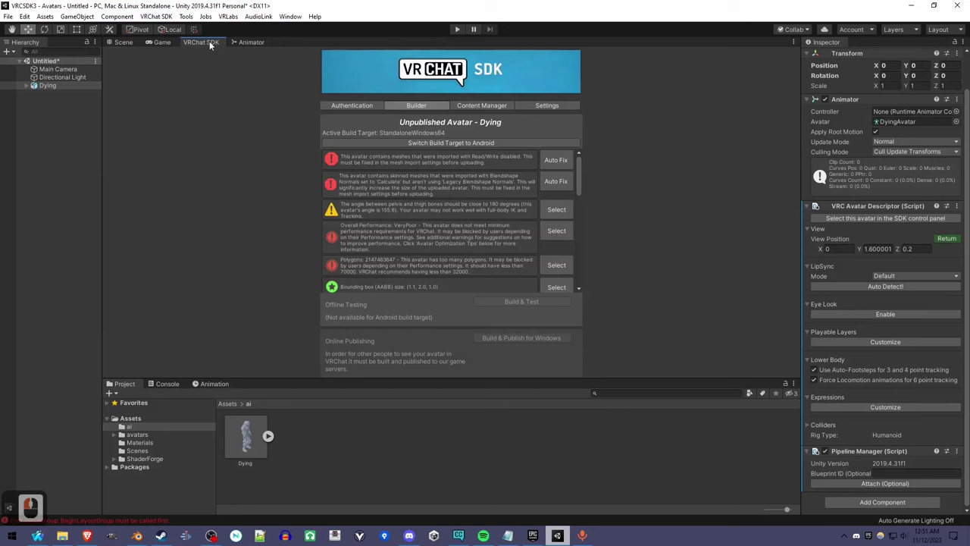
click(151, 18)
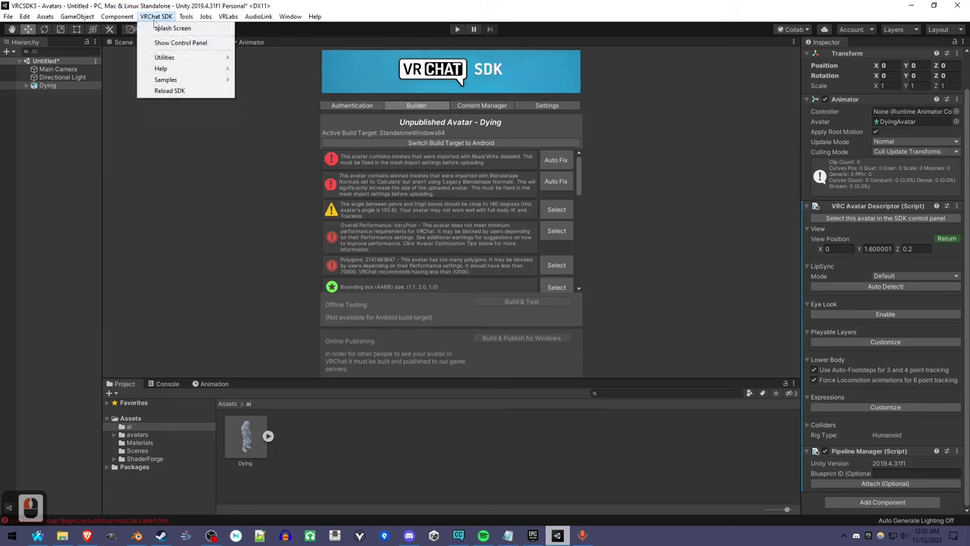
click(181, 43)
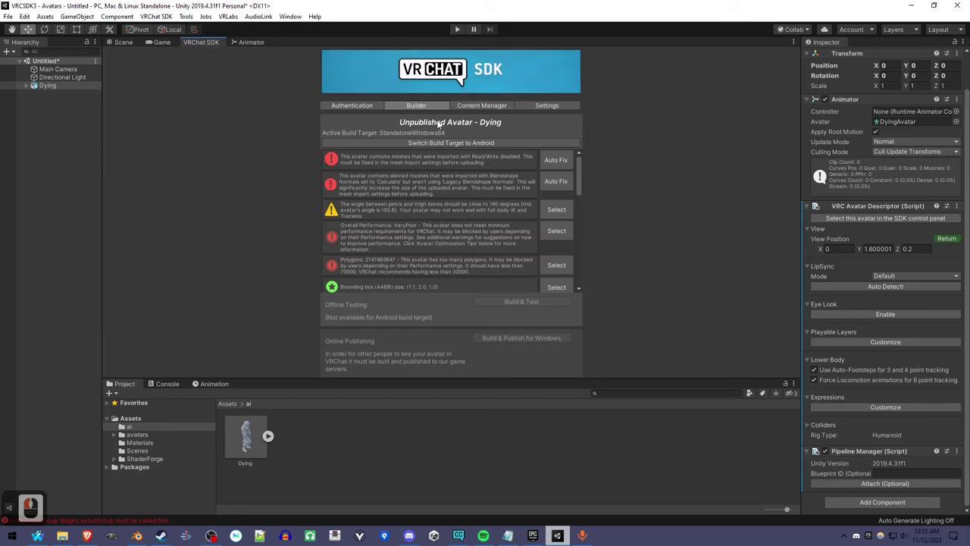
click(556, 161)
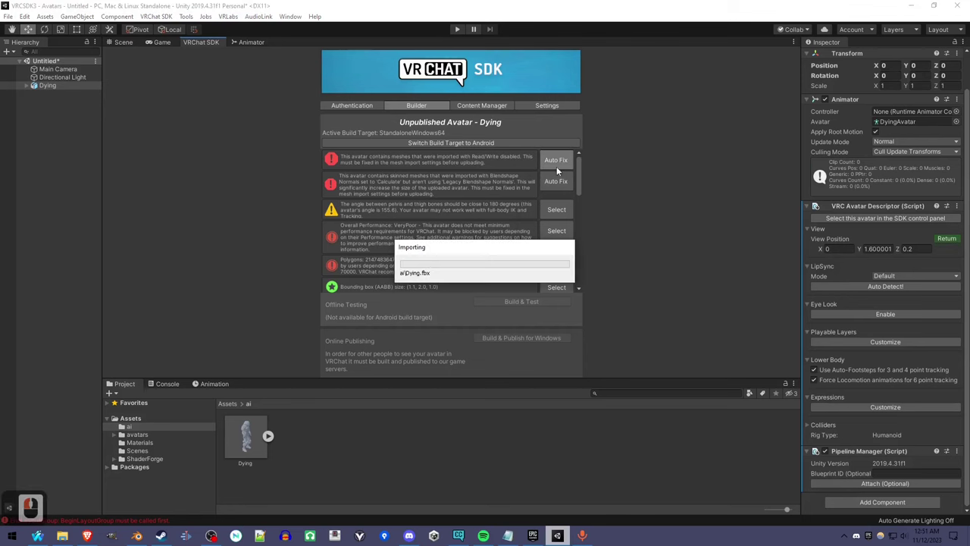
click(556, 162)
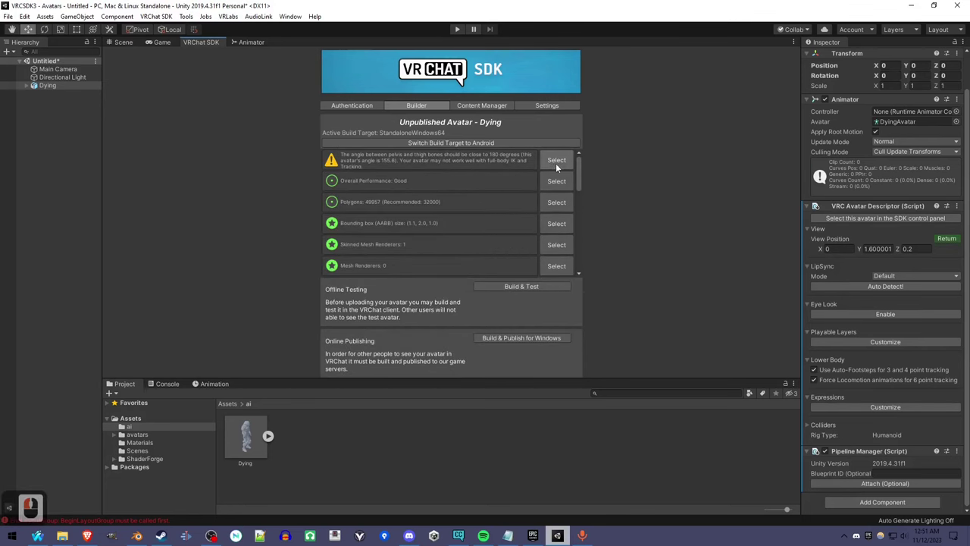
Step: Return to the Scene view and orbit to a frontal view of the avatar
click(124, 43)
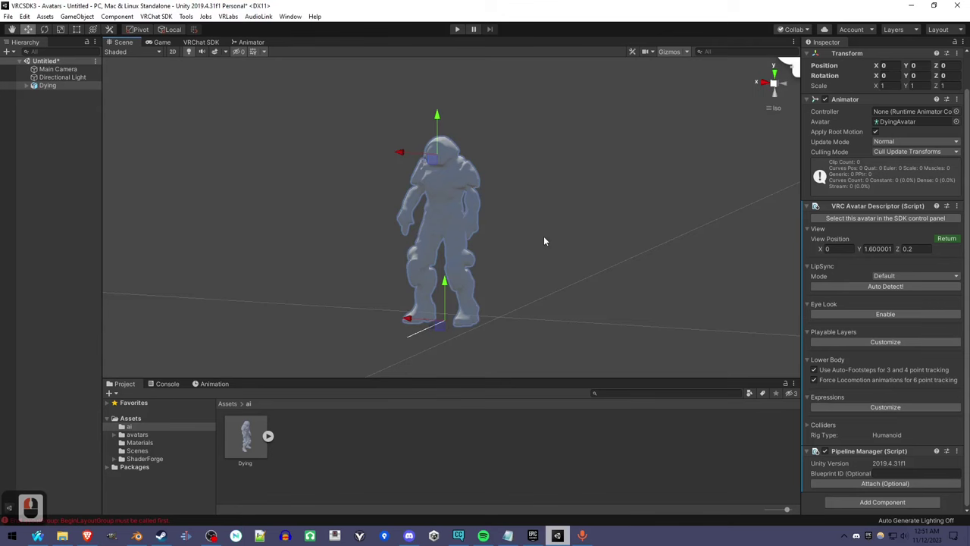
scroll(493, 260, up, 5)
alt+drag(493, 260, 506, 272)
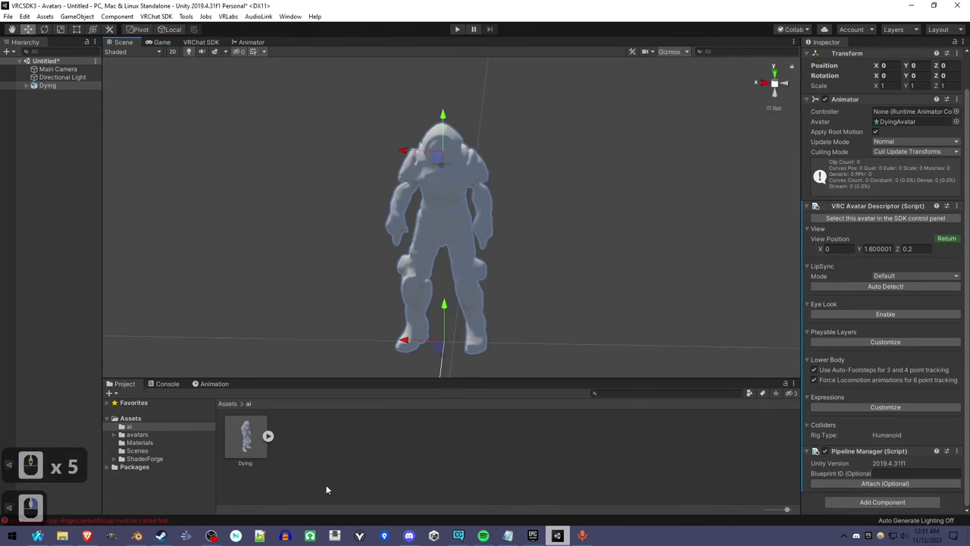
Step: In Blender, select the model and inspect its texture in the Texture Paint workspace
click(138, 537)
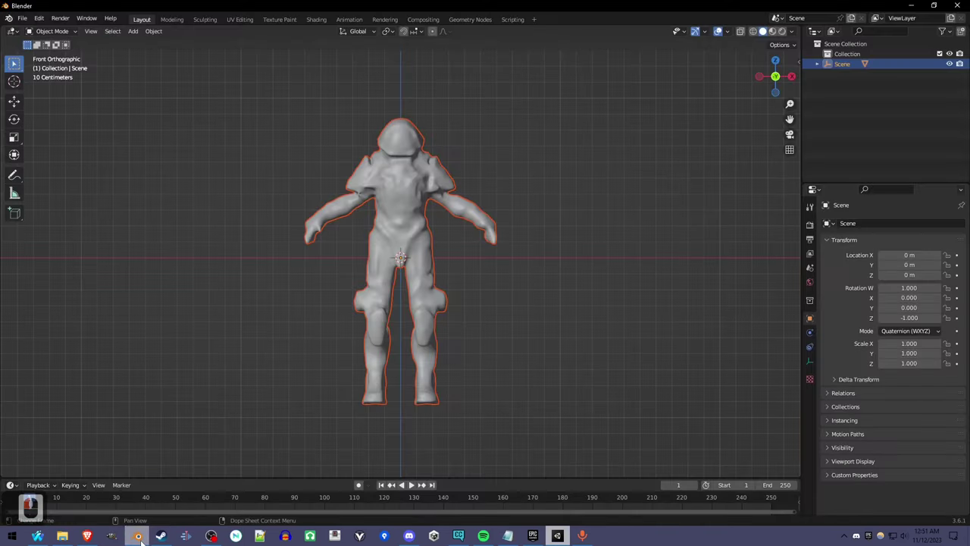
click(394, 218)
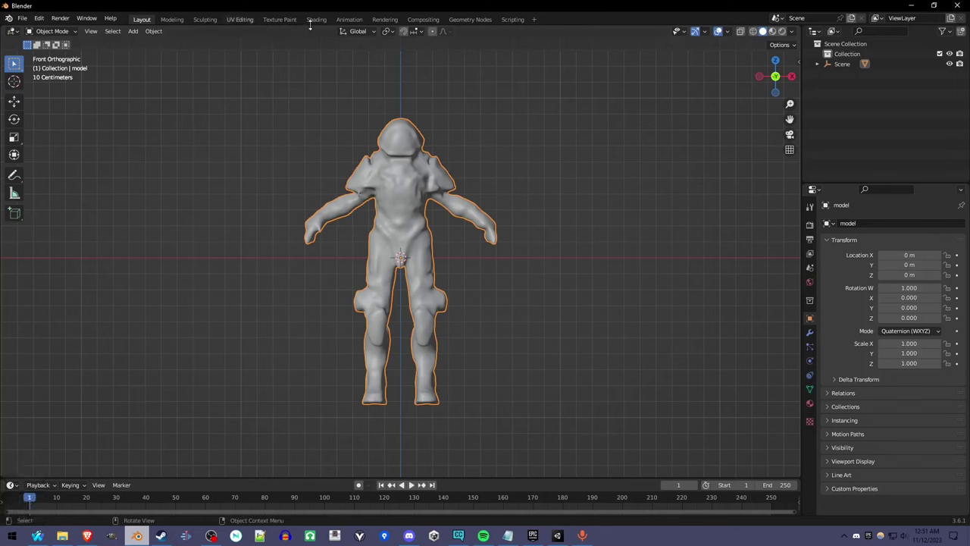
click(279, 20)
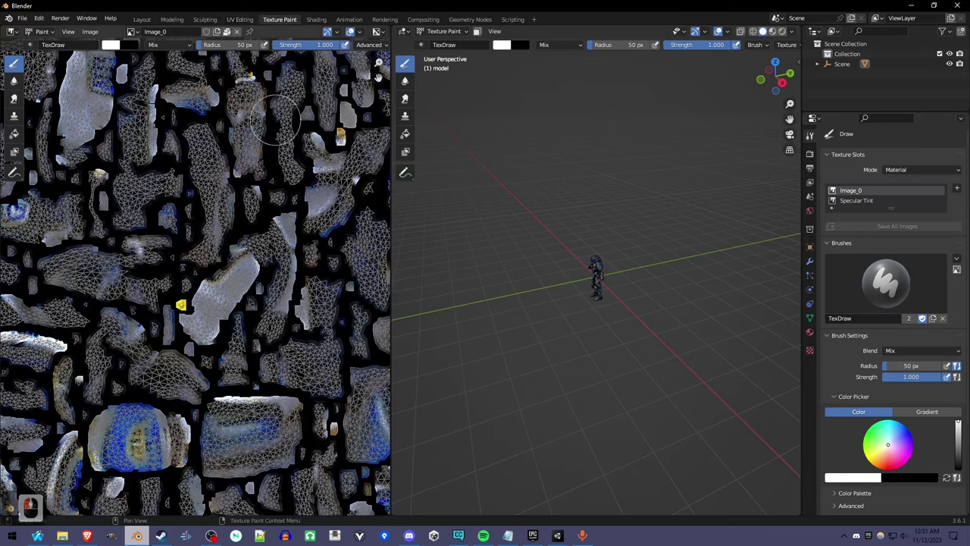
scroll(256, 290, down, 6)
scroll(256, 289, up, 8)
scroll(255, 289, up, 3)
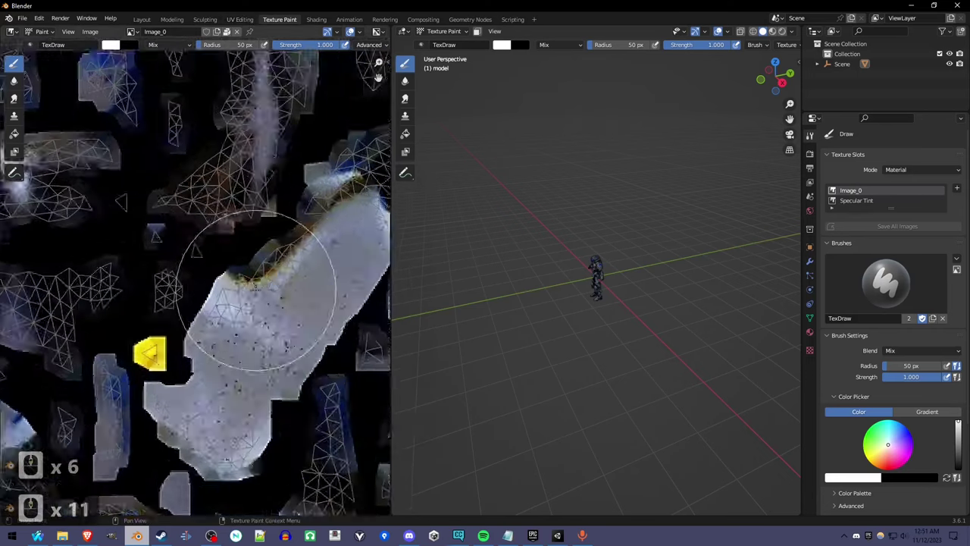
scroll(255, 289, down, 6)
scroll(622, 306, up, 13)
scroll(591, 303, down, 2)
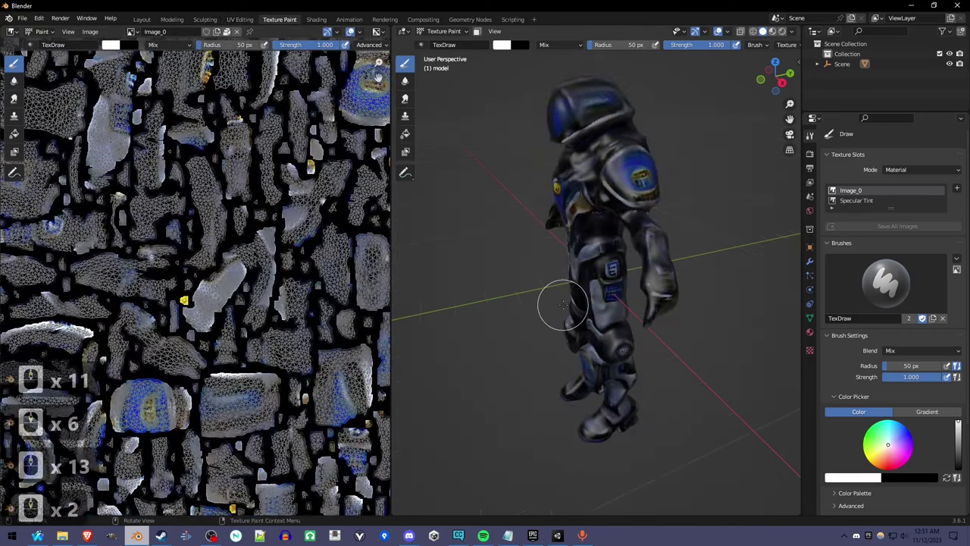
middle_drag(565, 298, 617, 314)
scroll(279, 265, down, 8)
scroll(276, 265, up, 3)
scroll(275, 266, up, 1)
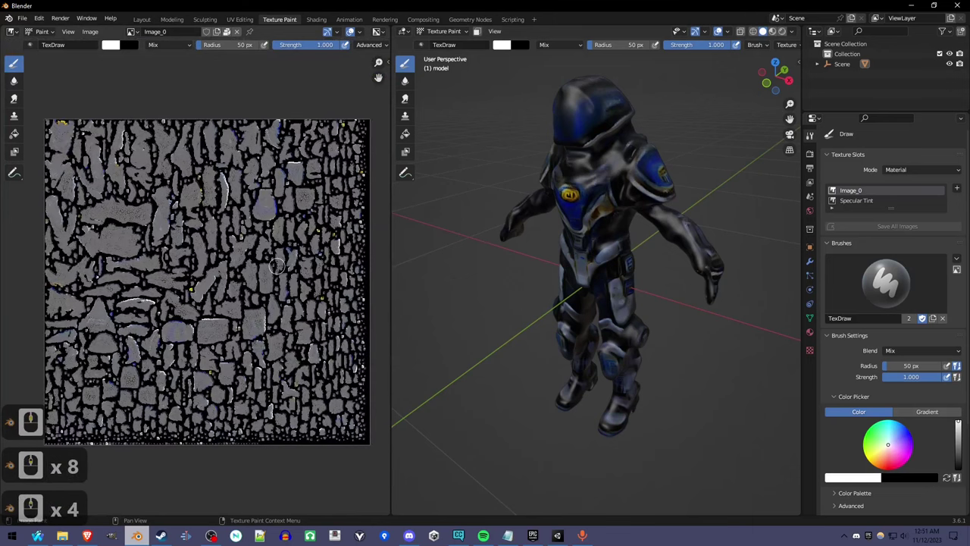
Step: Save the Image_0 texture as Image_0.jpg in the Unity project's Assets\ai folder
click(91, 31)
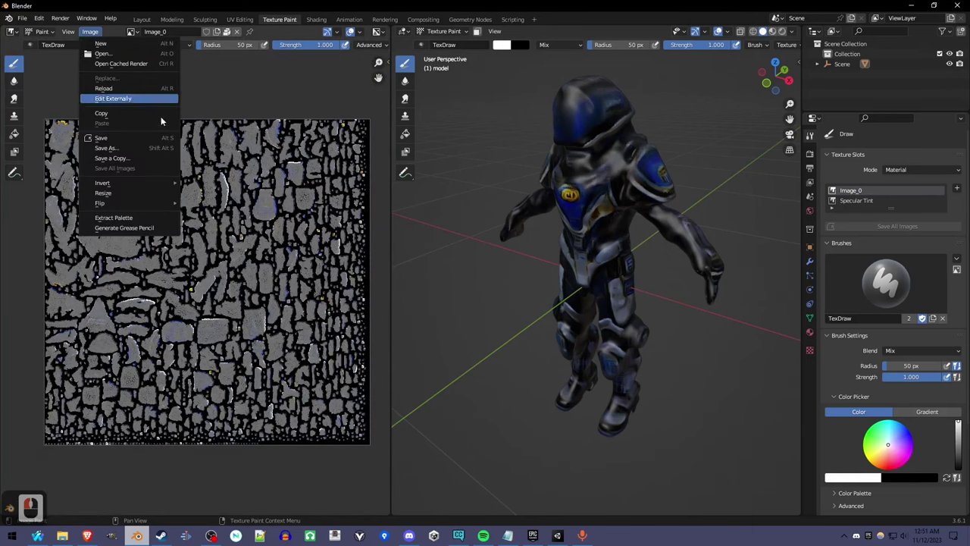
click(105, 148)
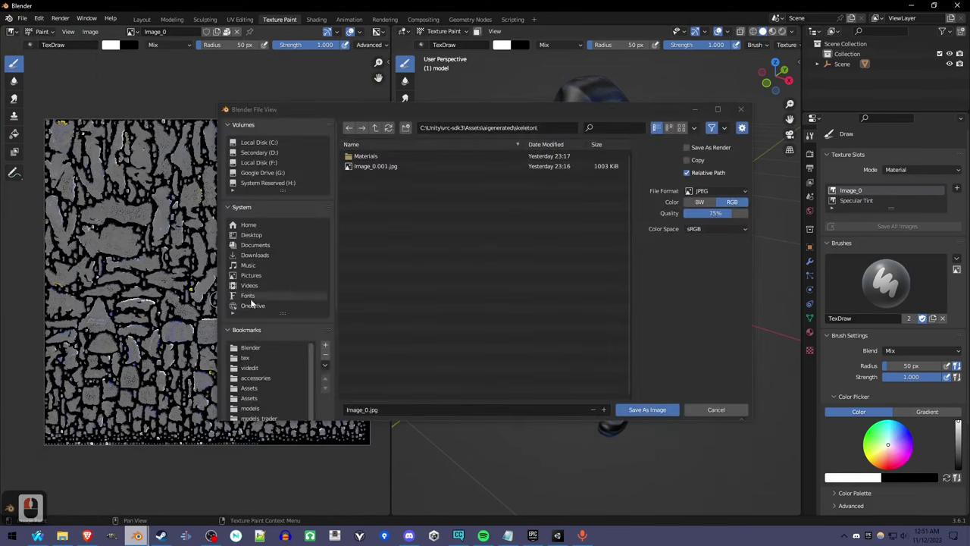
scroll(324, 336, down, 5)
scroll(287, 327, down, 4)
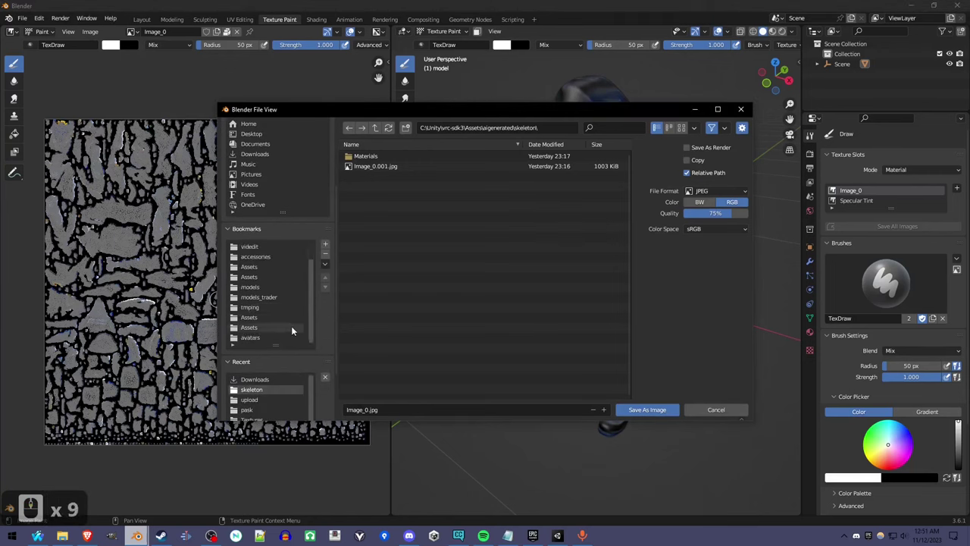
click(290, 328)
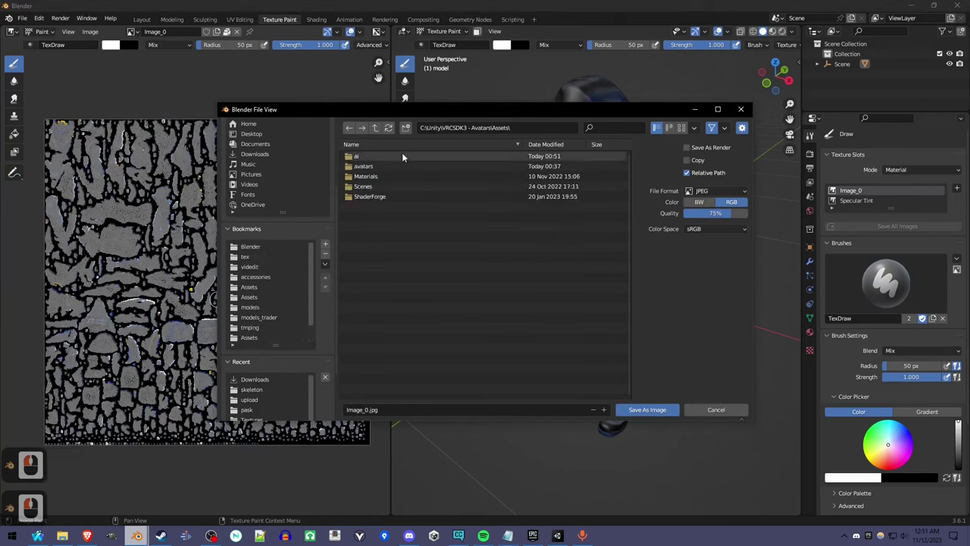
click(465, 156)
double_click(465, 157)
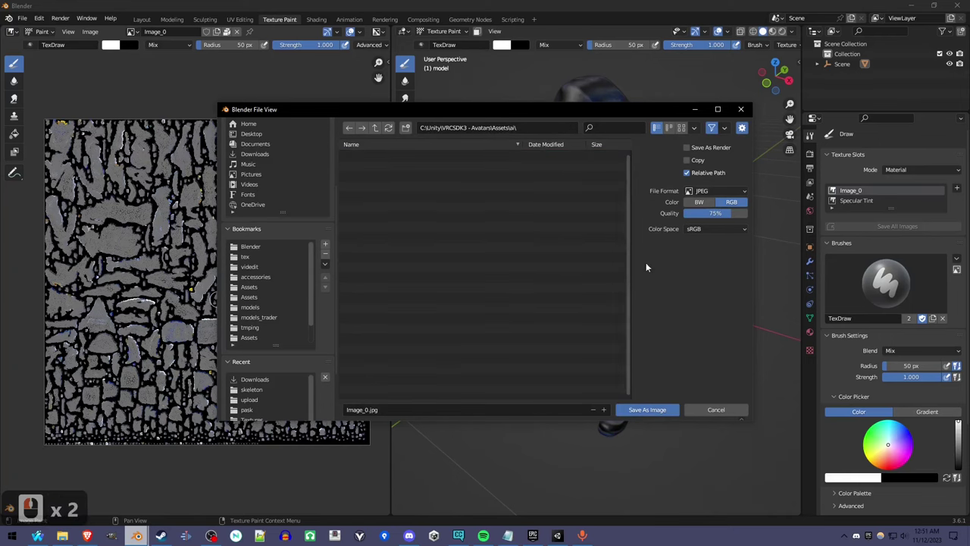
click(640, 410)
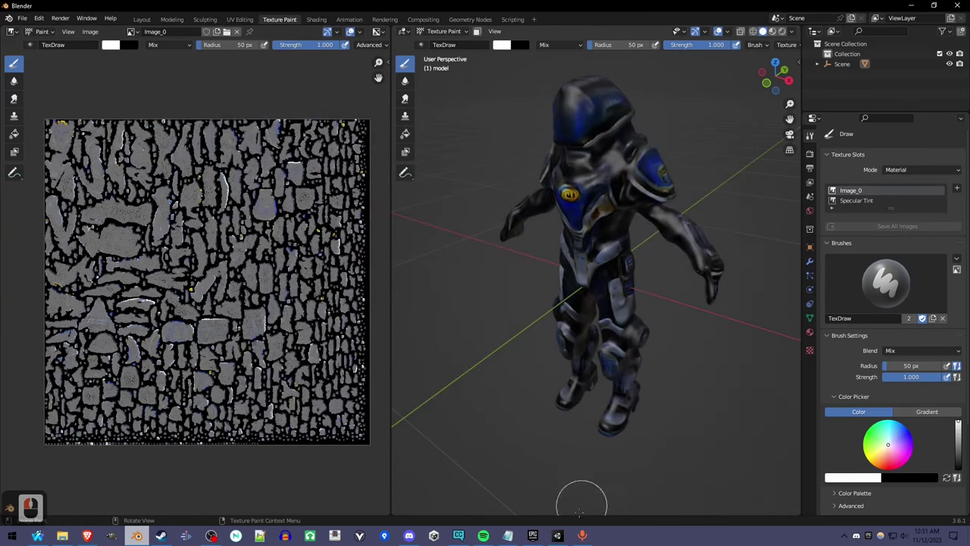
Step: In Unity, apply Image_0 to the character and auto-fix the mipmap streaming error
click(559, 536)
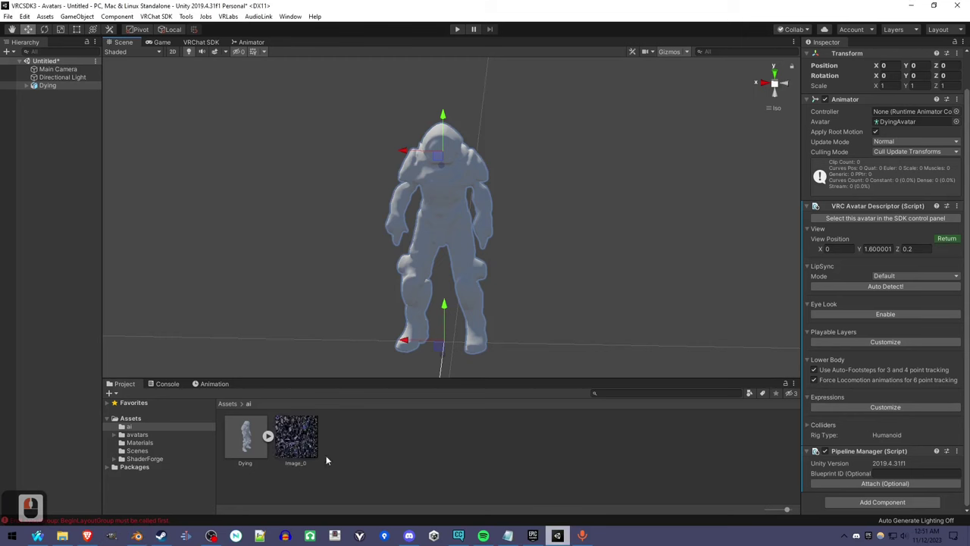
drag(288, 452, 360, 293)
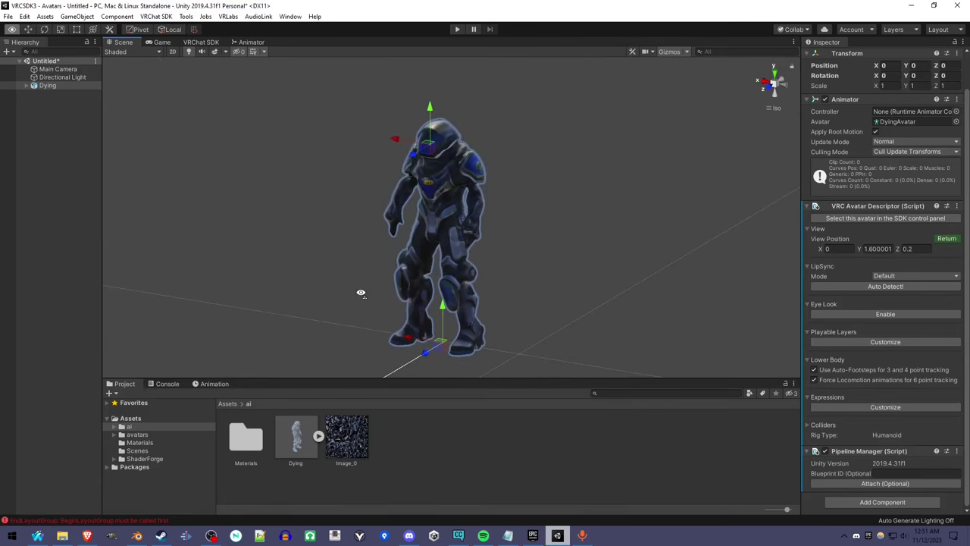
click(203, 43)
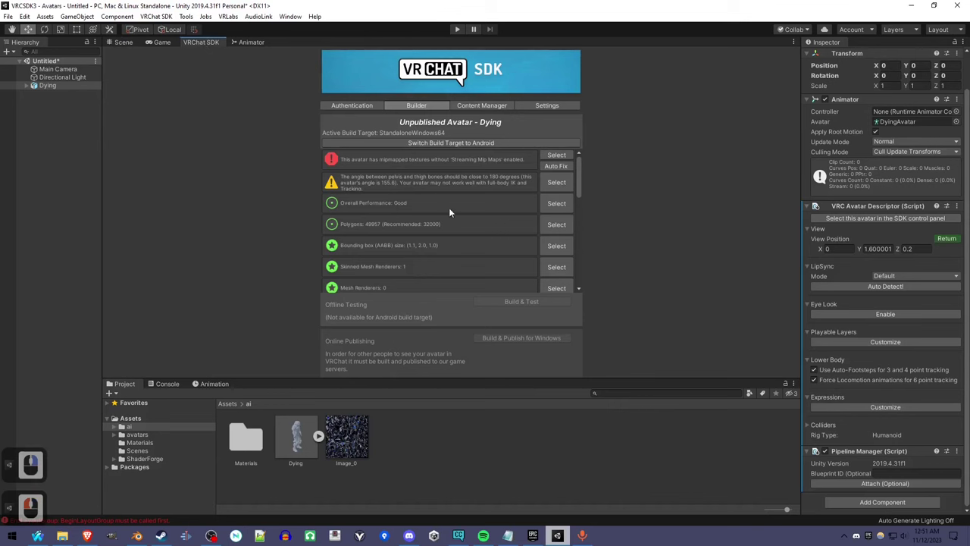
click(555, 166)
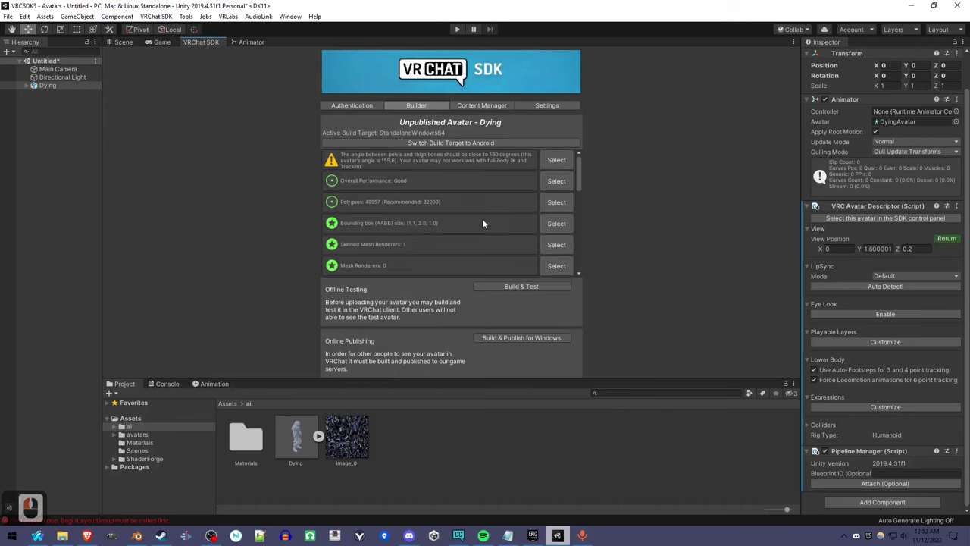
Step: Start Build & Publish of the avatar for Windows from the VRChat SDK builder
scroll(486, 236, down, 13)
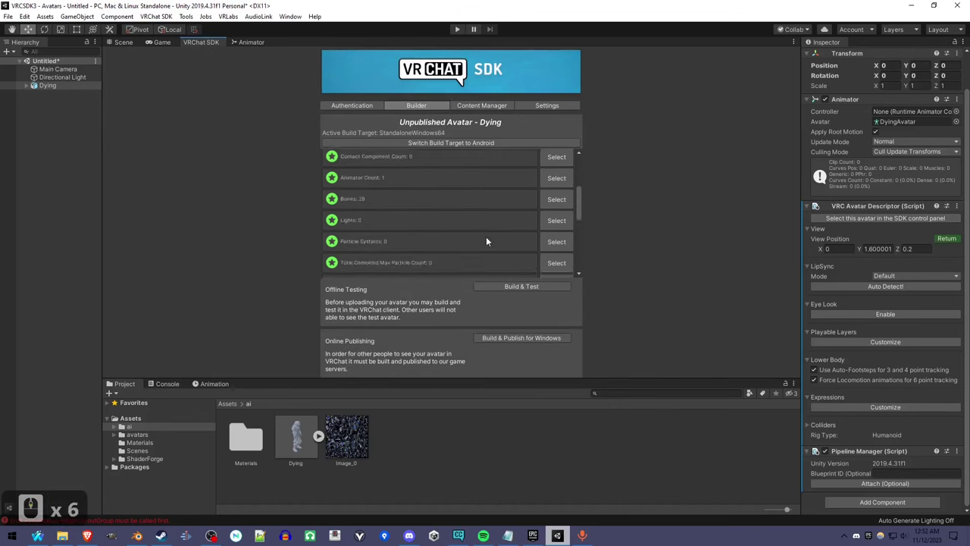
scroll(485, 233, up, 14)
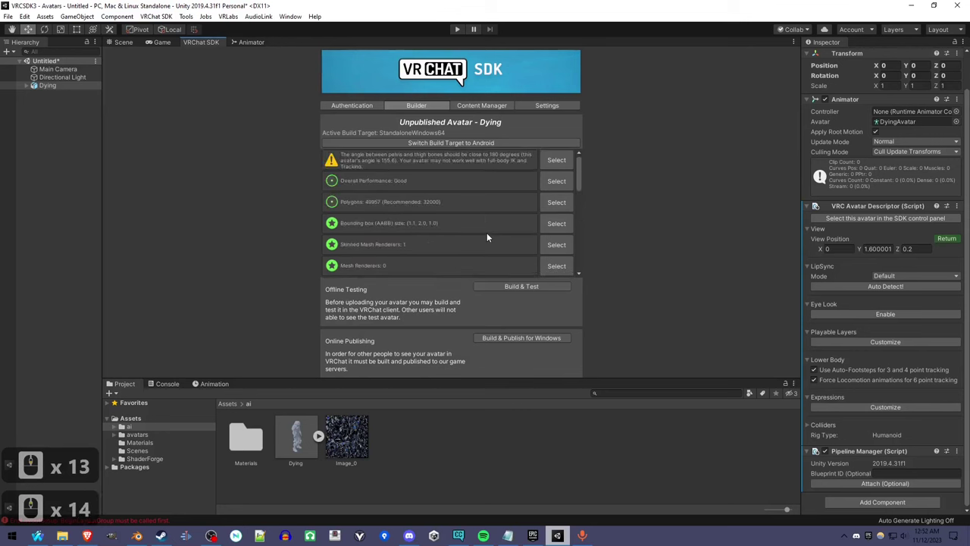
click(542, 338)
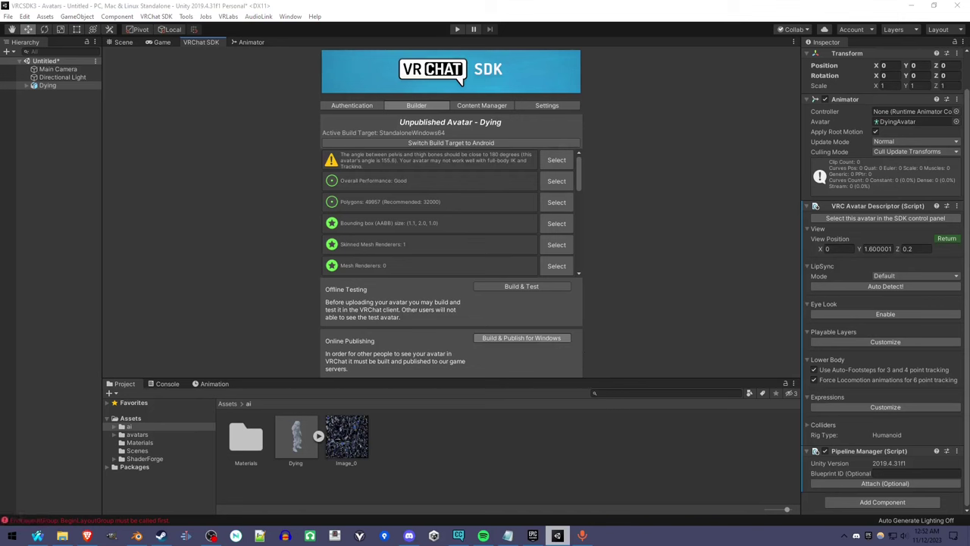
scroll(542, 337, down, 4)
click(562, 247)
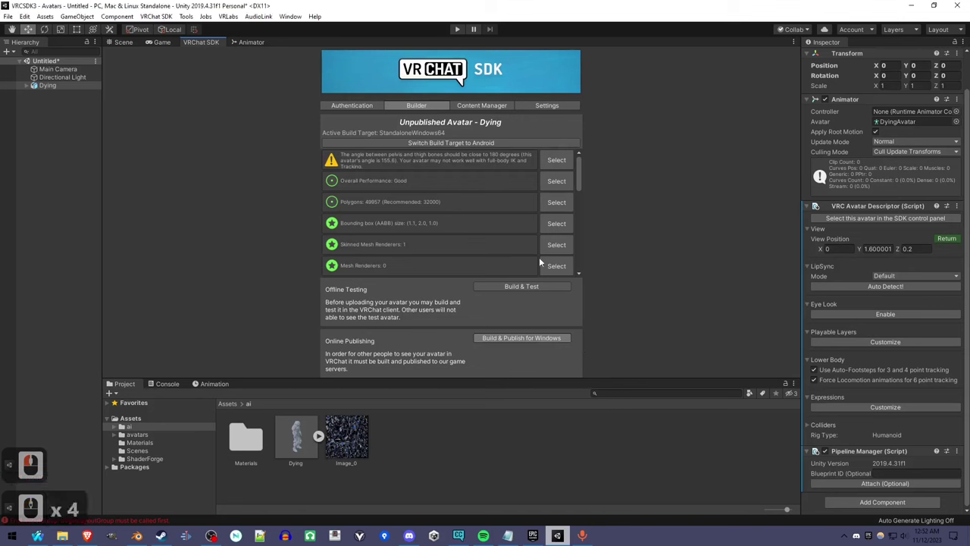